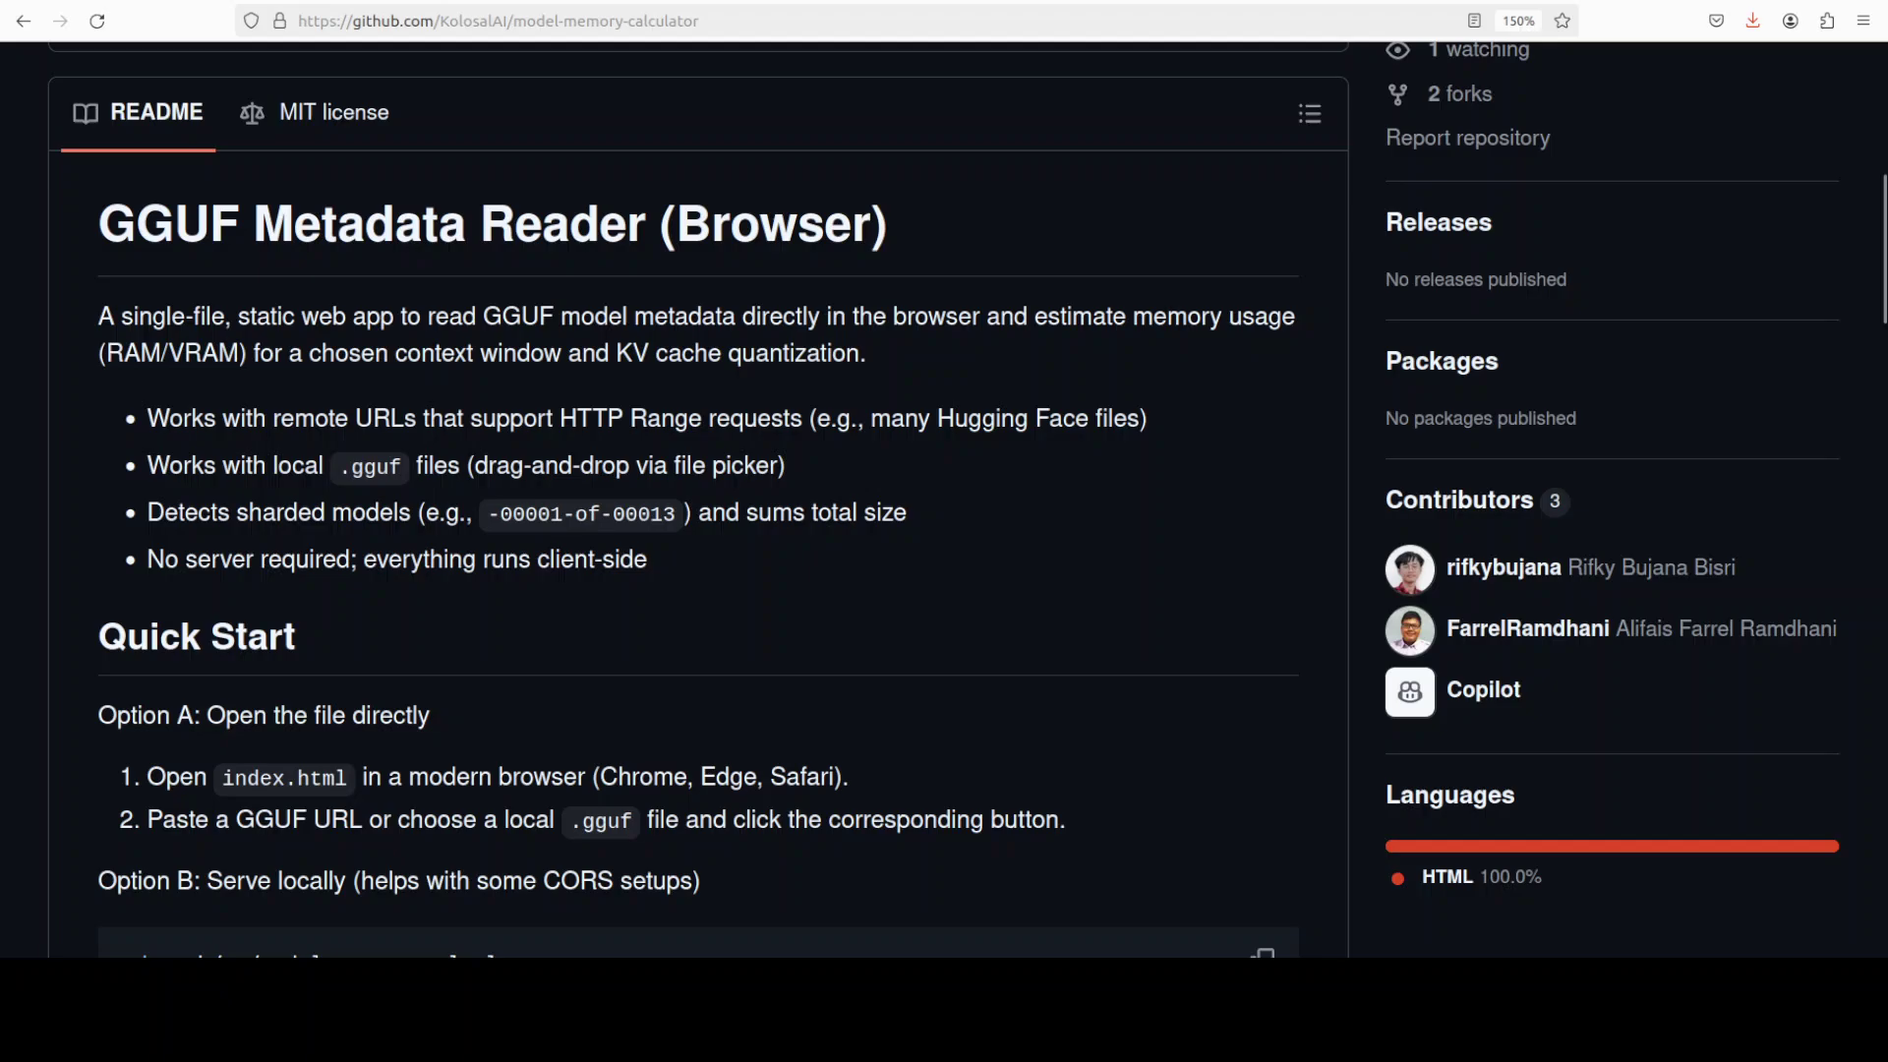
Rerun nvidia-smi in the terminal to confirm the RTX 6000 Ada with 49140MiB.
key(alt+Tab)
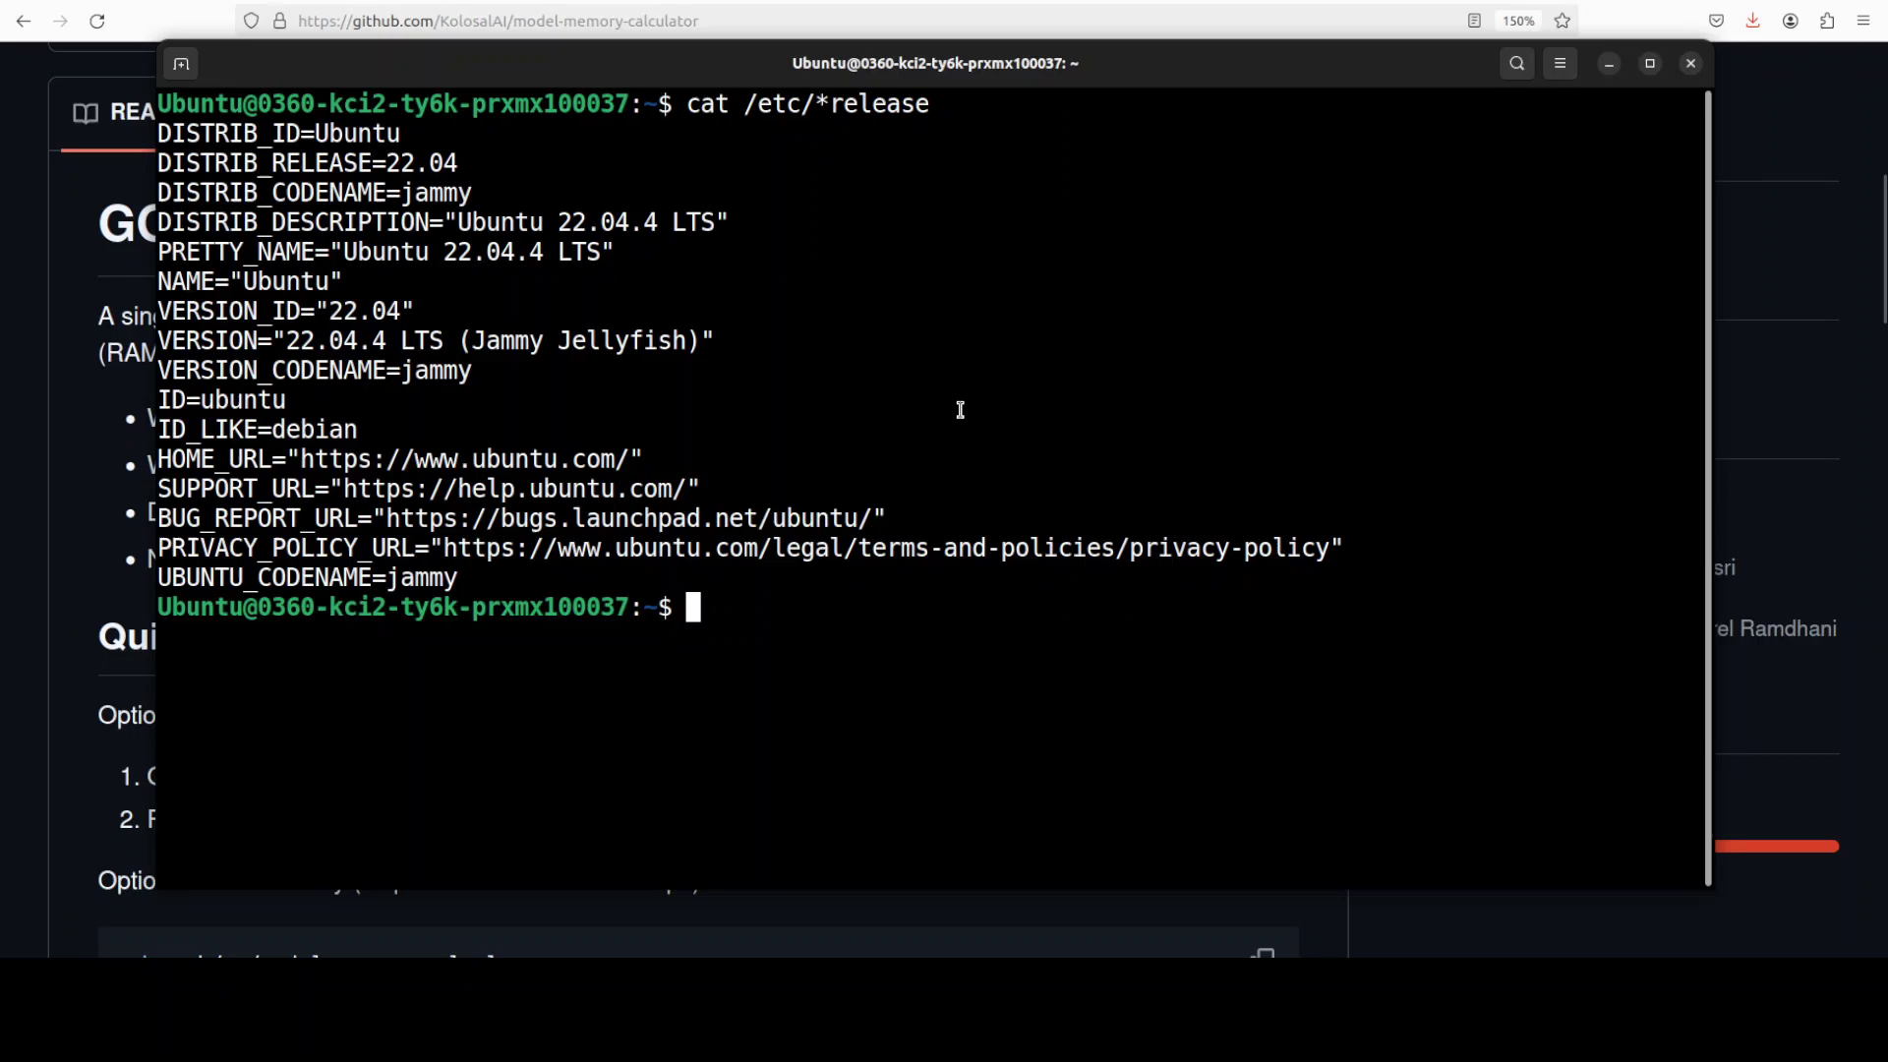
key(Up)
key(Up)
key(Return)
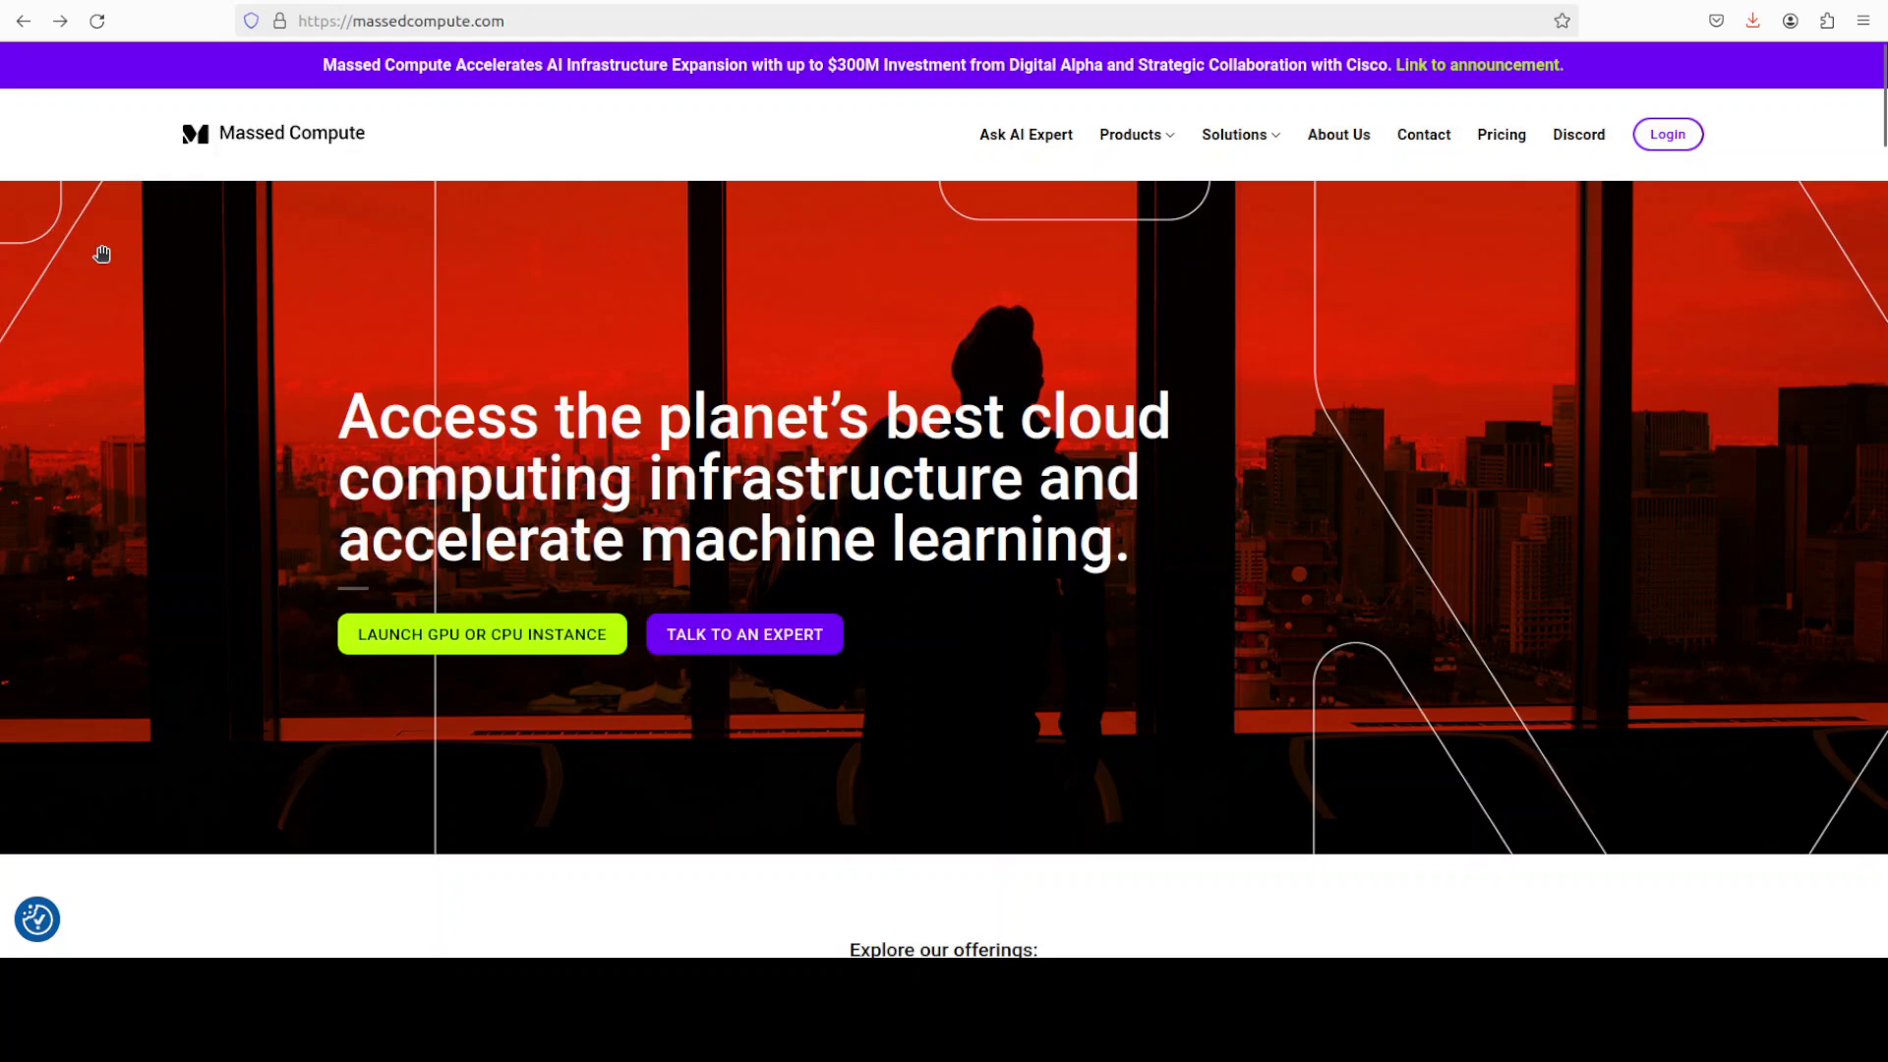
click(12, 202)
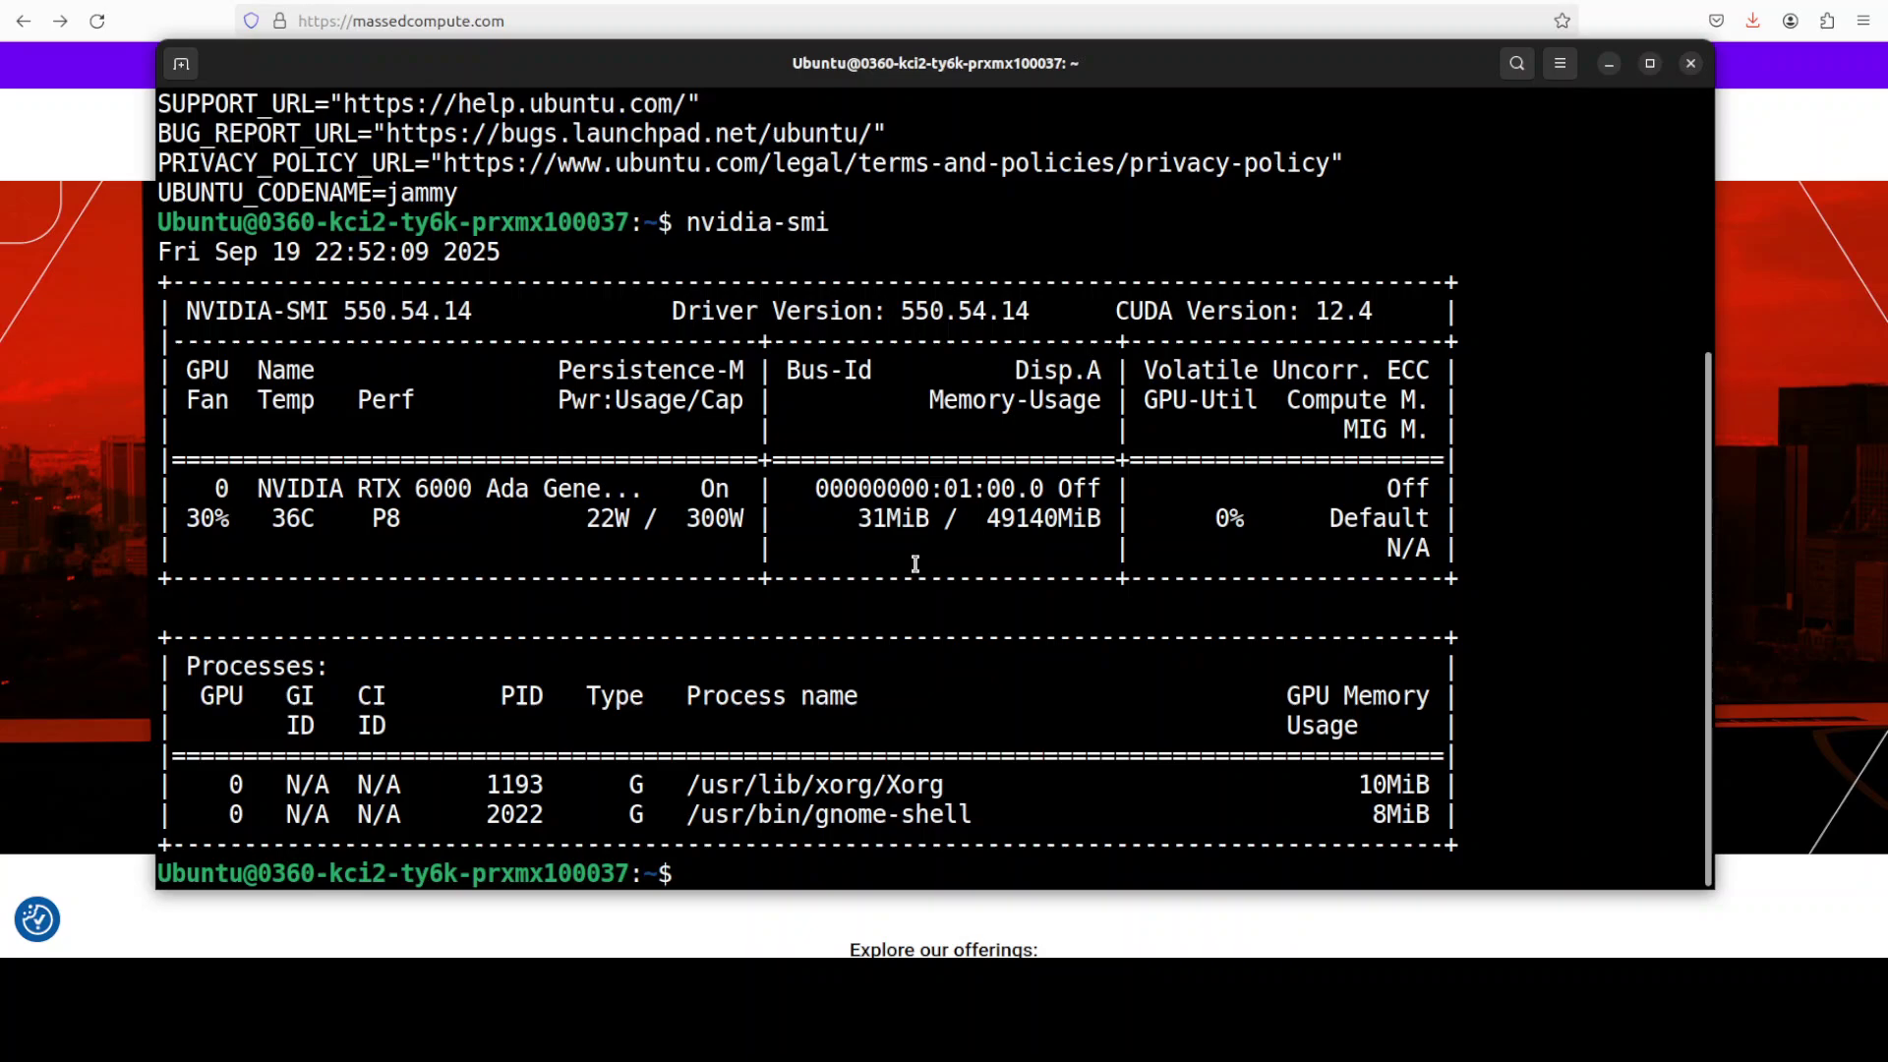
Clear the terminal and clone the model-memory-calculator repository with the pasted git clone command.
text(clear)
key(Return)
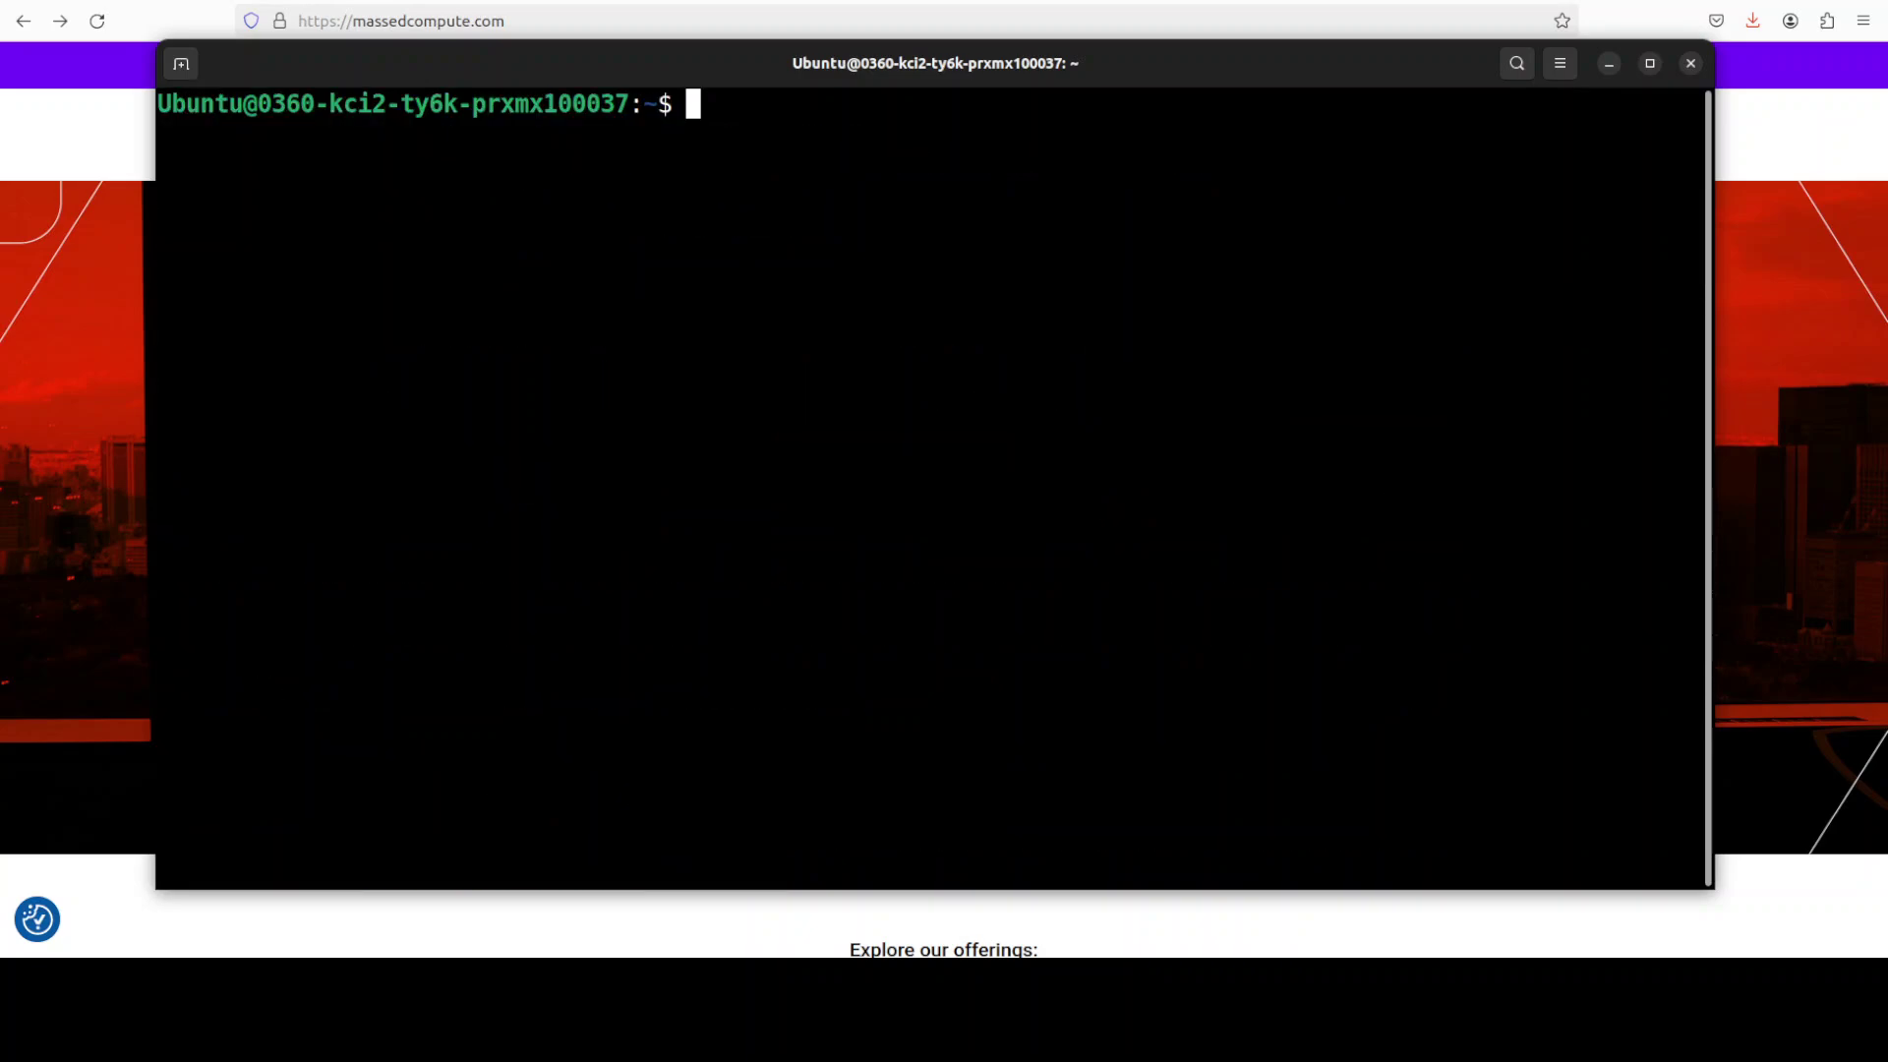
right_click(864, 225)
click(974, 295)
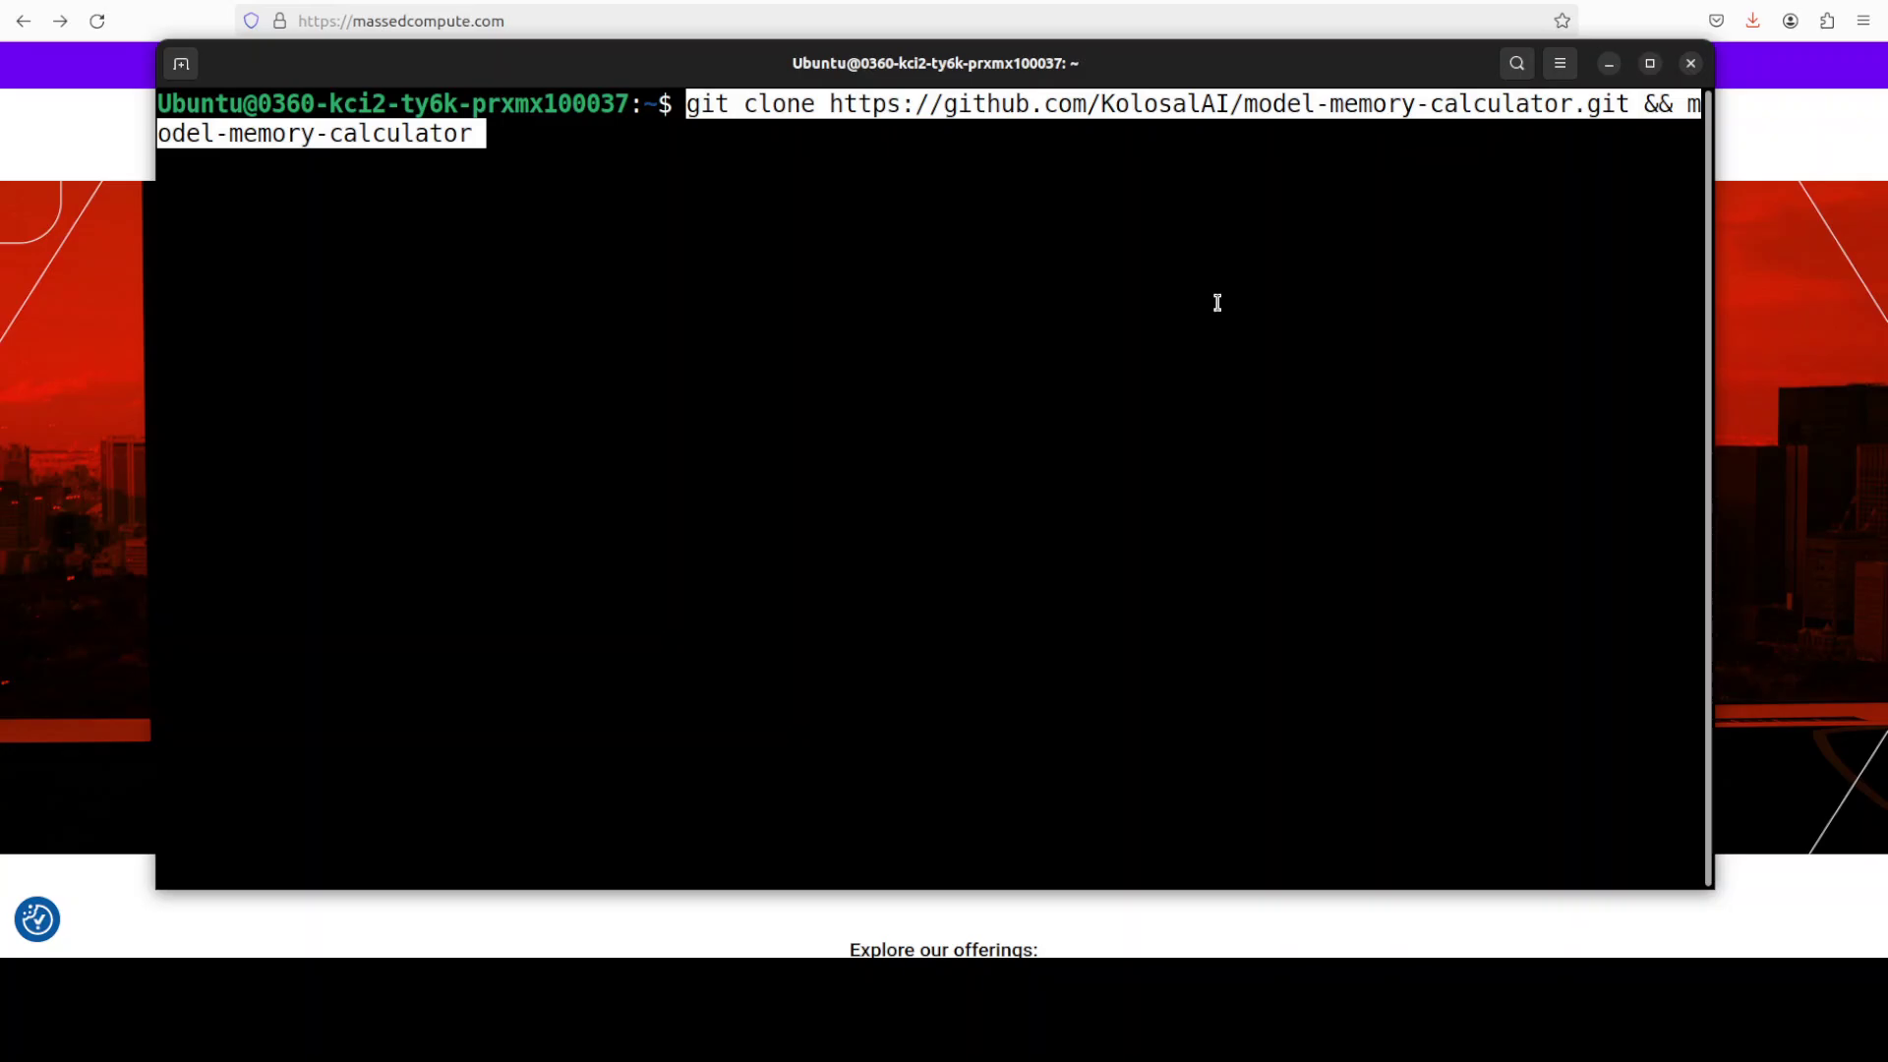
key(Return)
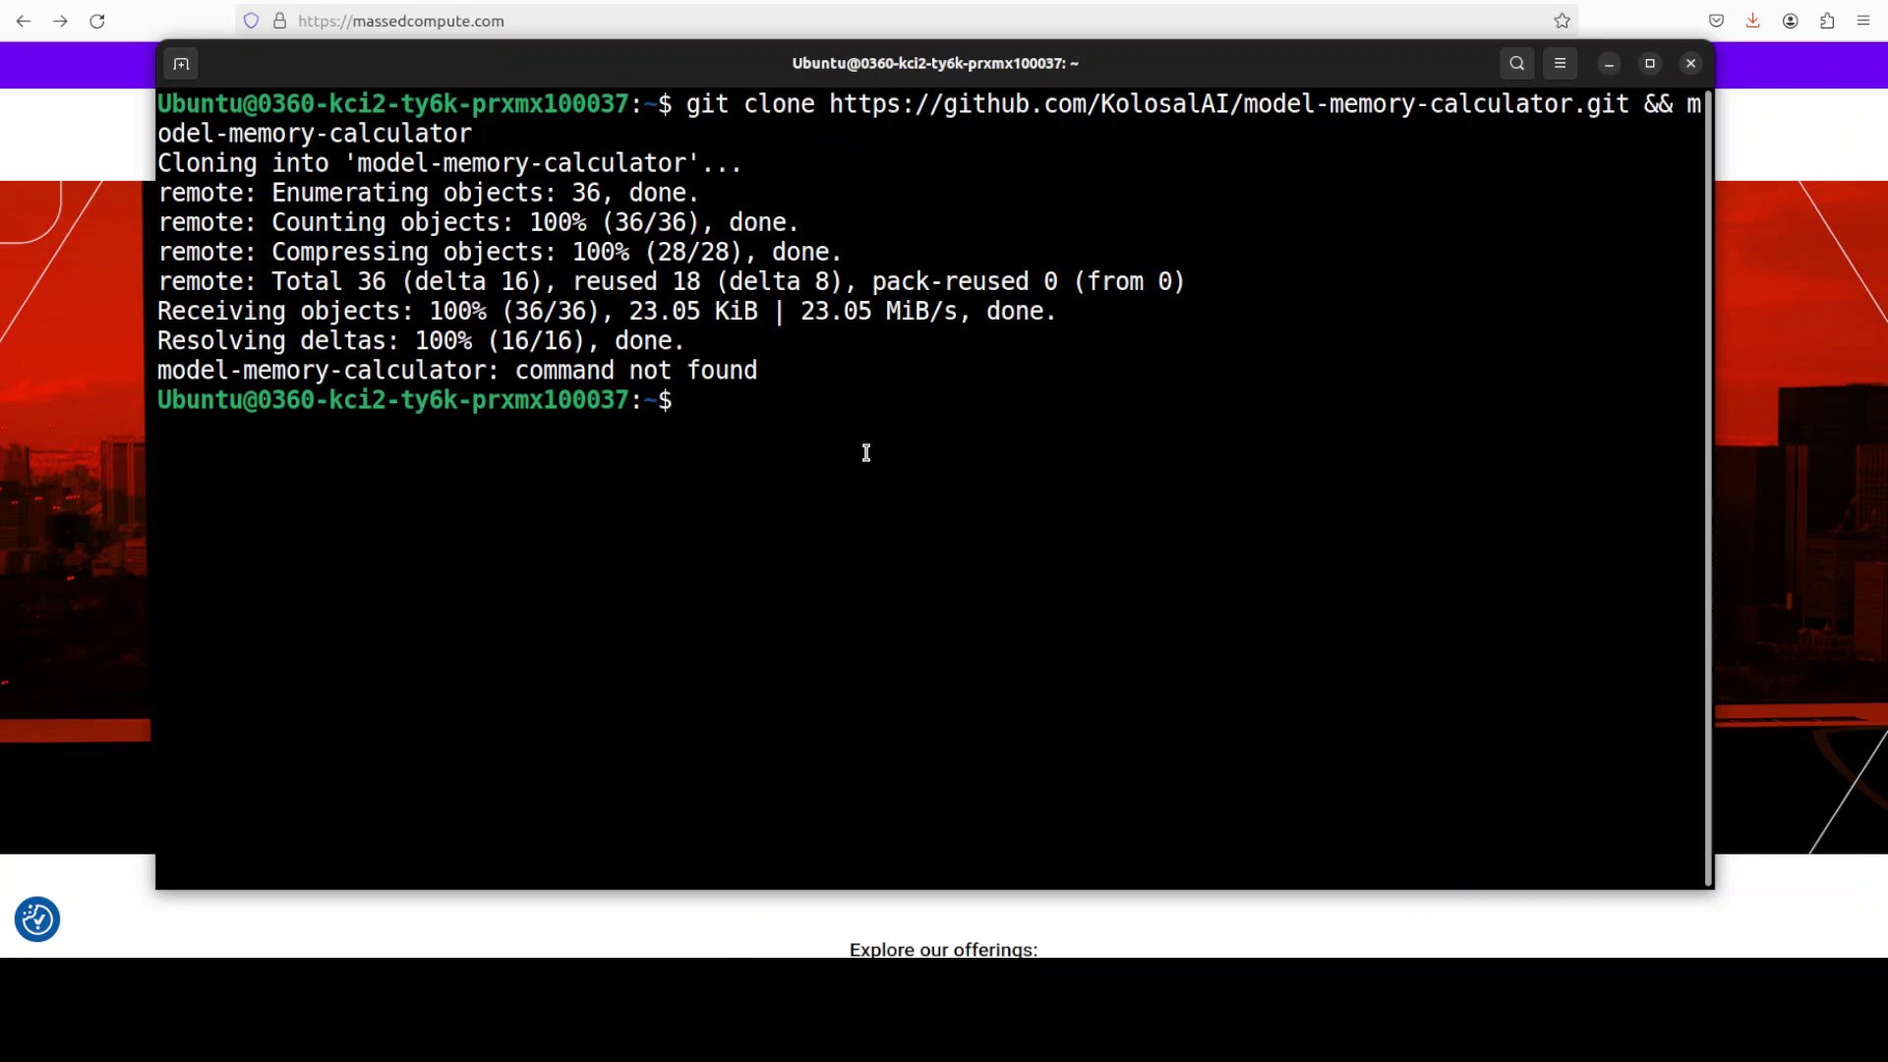
Move into model-memory-calculator/, clear the screen, and list its files with ls -ltr.
text(cd)
text(model-memory-calculator/)
key(Return)
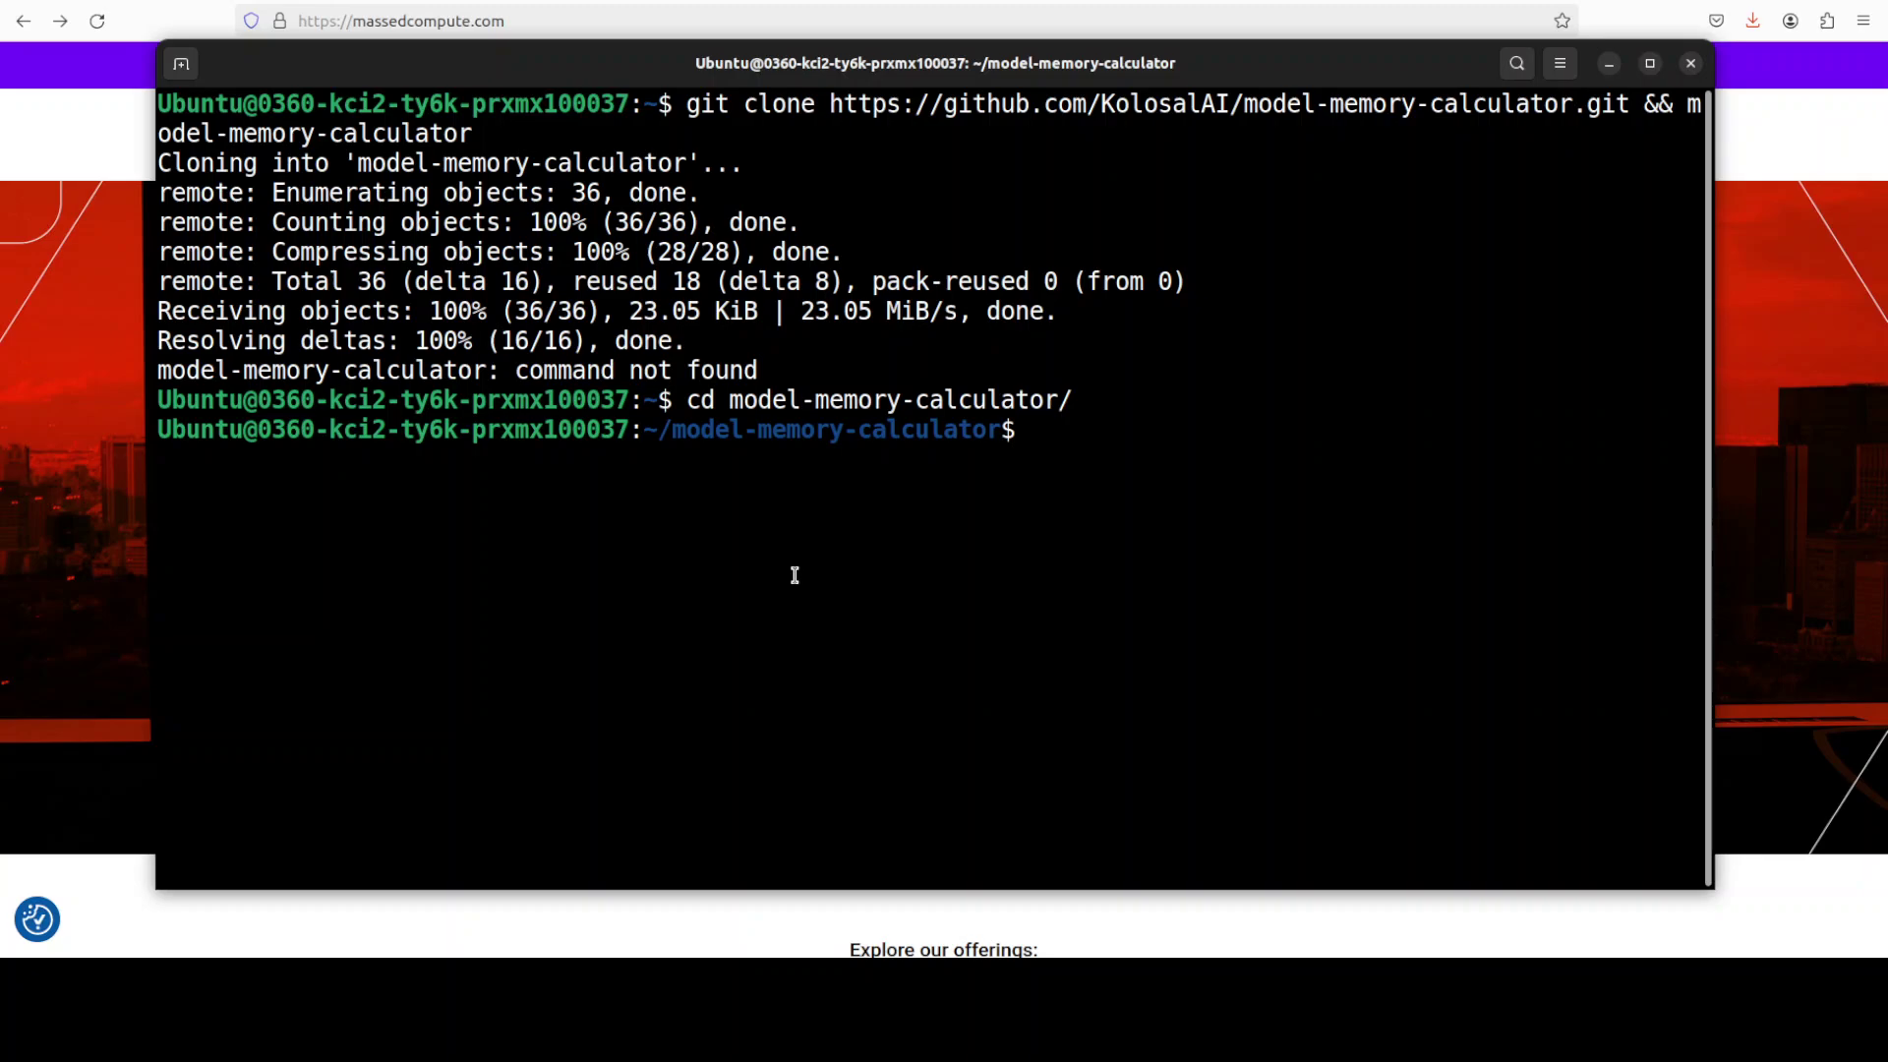
text(clear)
key(Return)
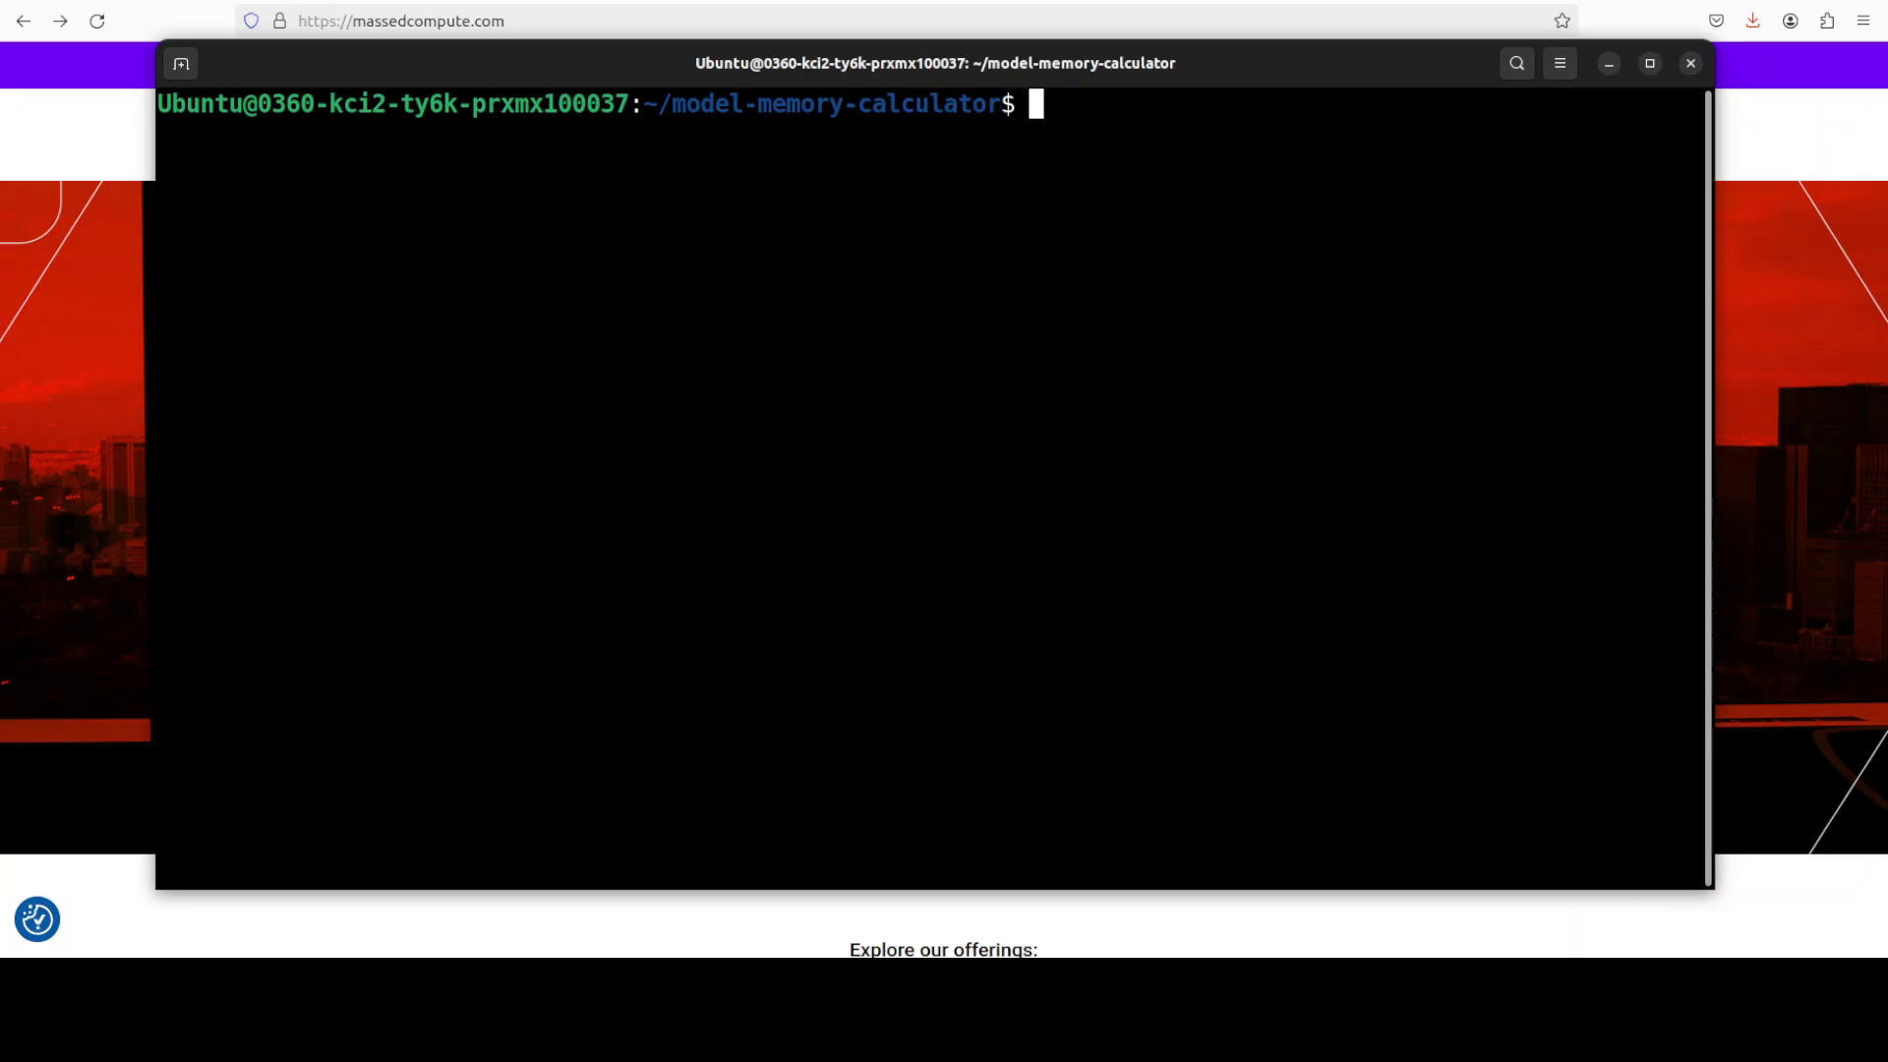
text(ls -ltr)
key(Return)
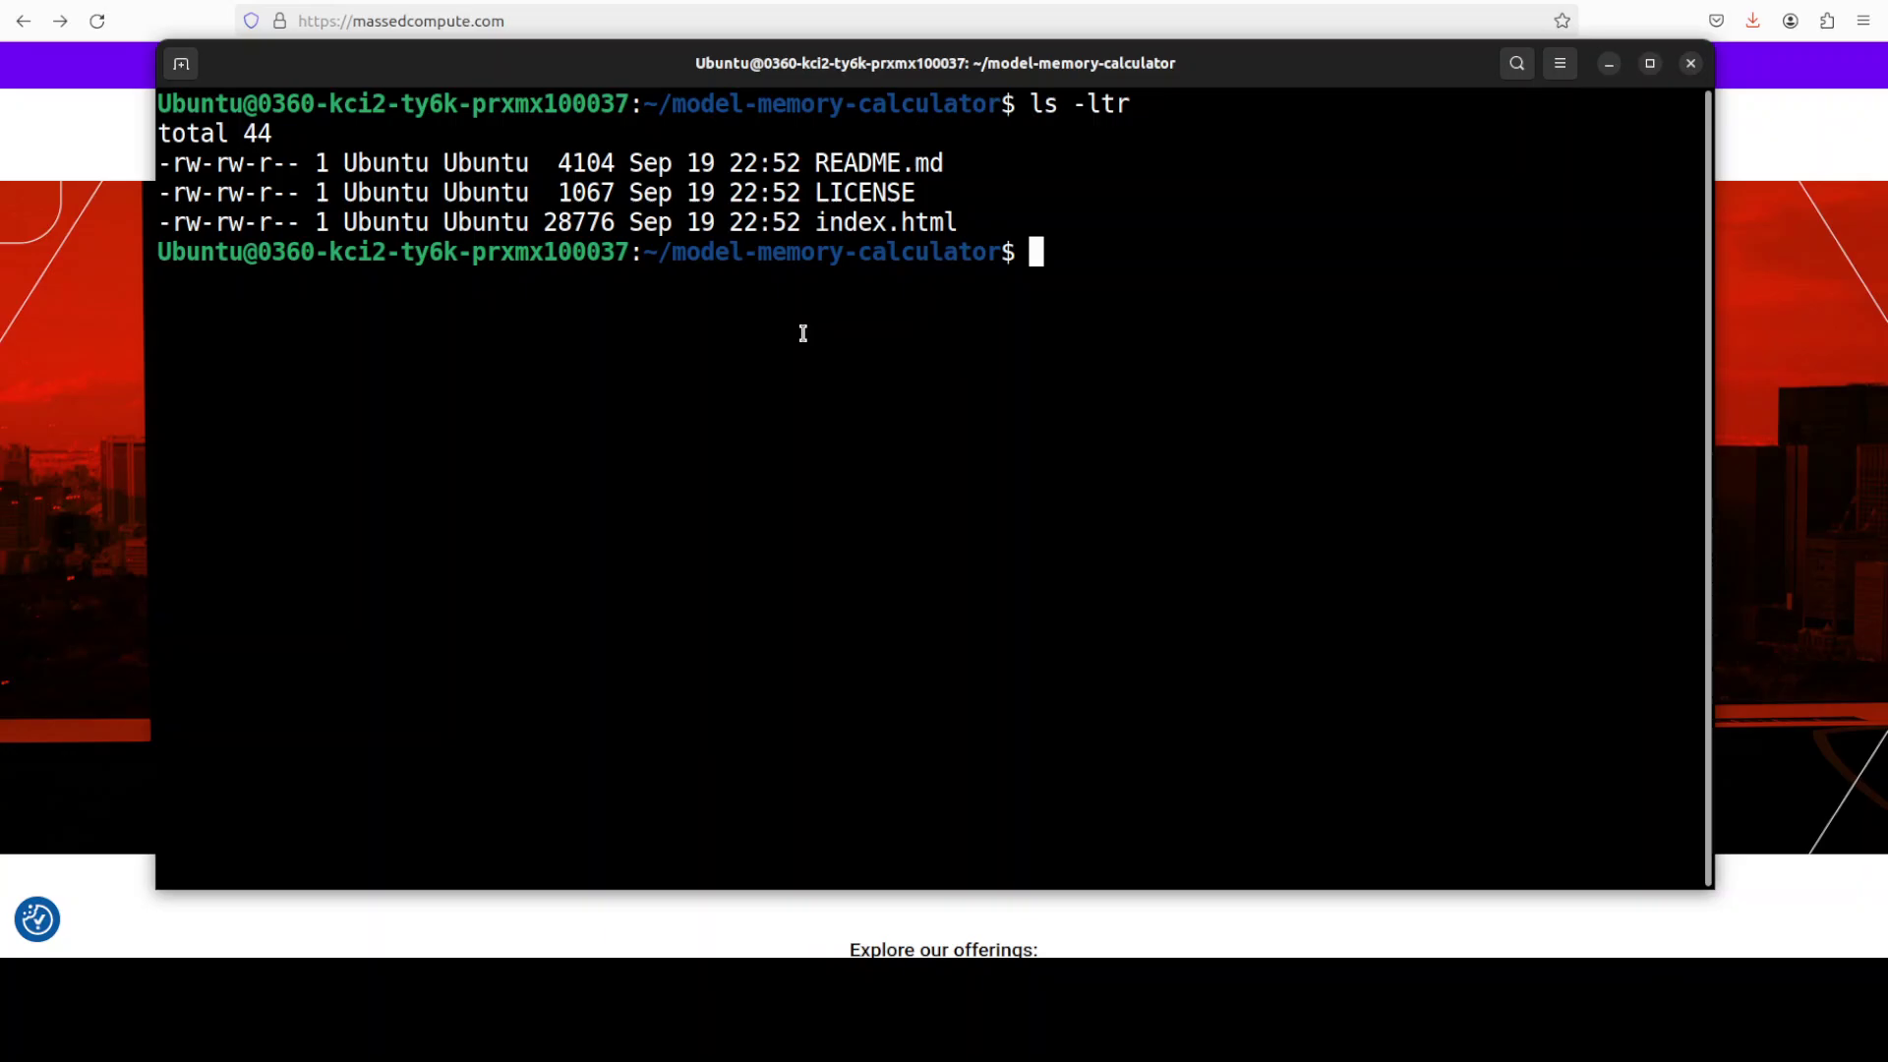
Launch index.html from the Home > model-memory-calculator folder in the file manager.
key(super+e)
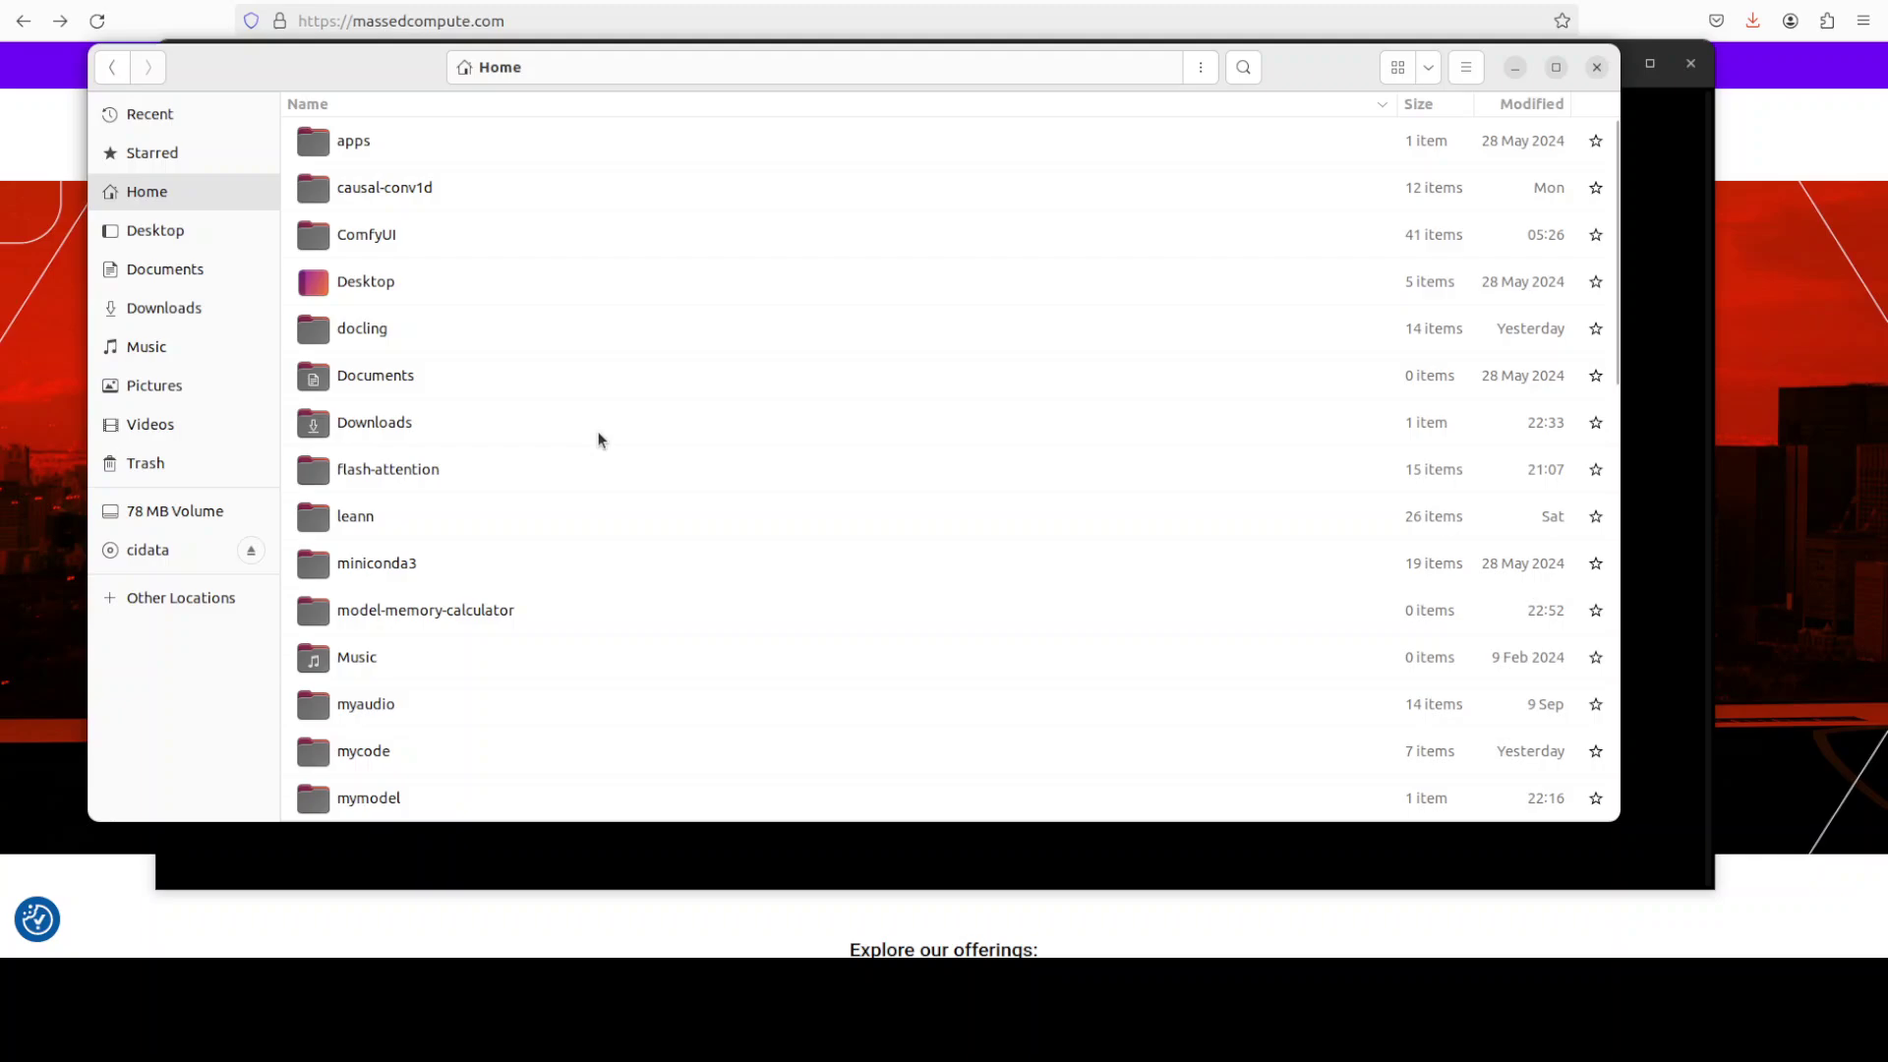
double_click(474, 609)
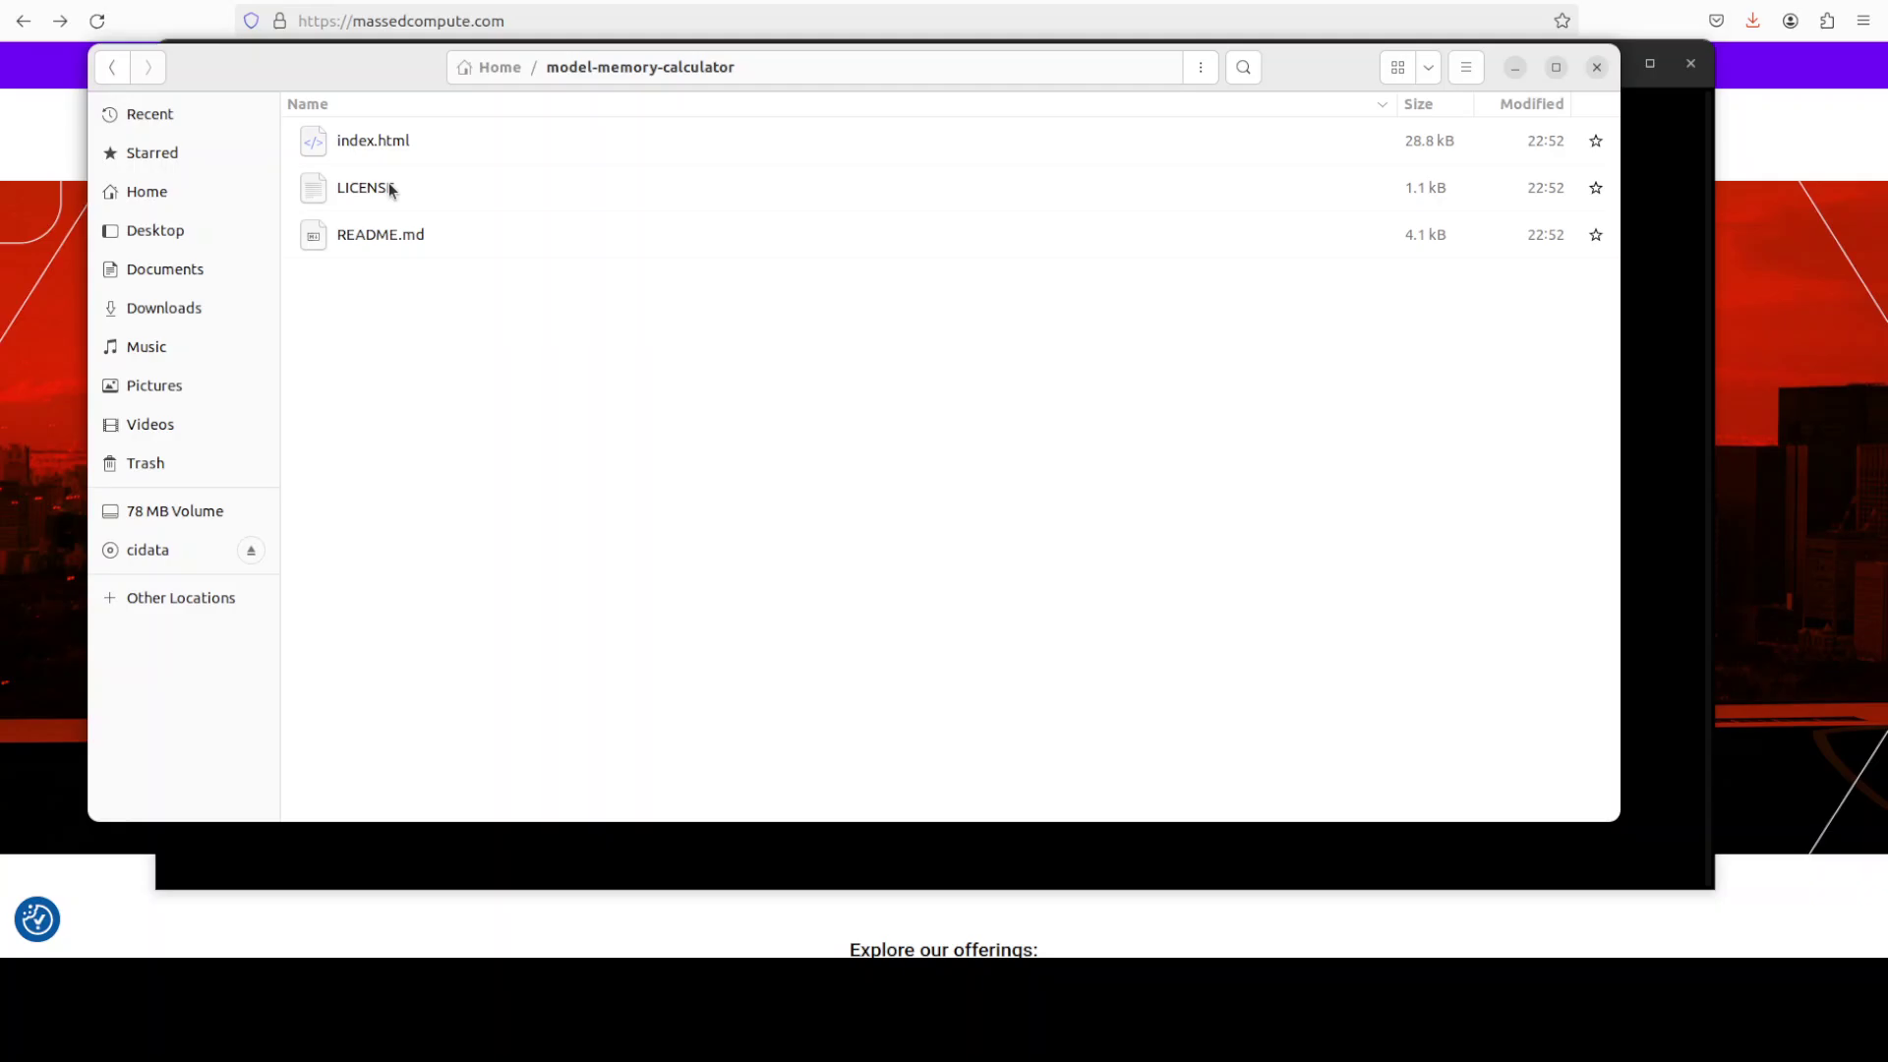
double_click(374, 142)
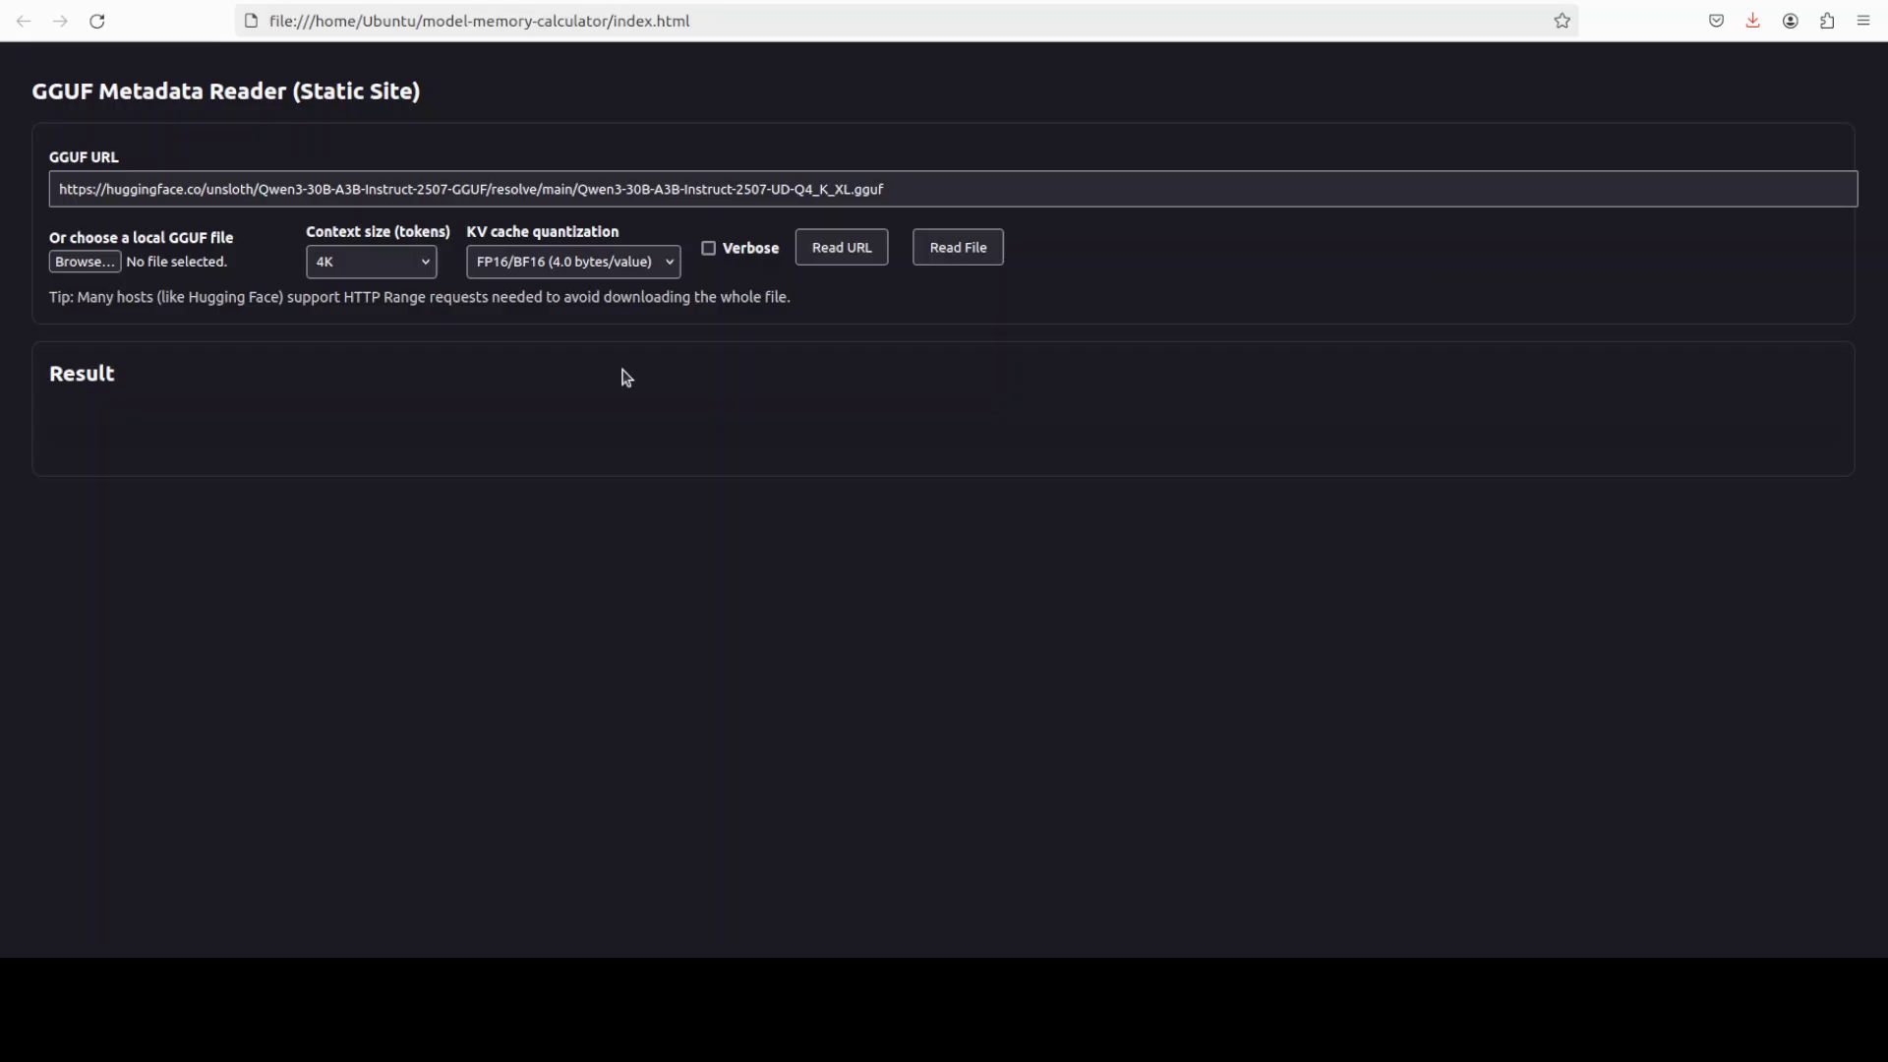
Enlarge the page three zoom levels using the Firefox menu's Zoom +.
click(1866, 24)
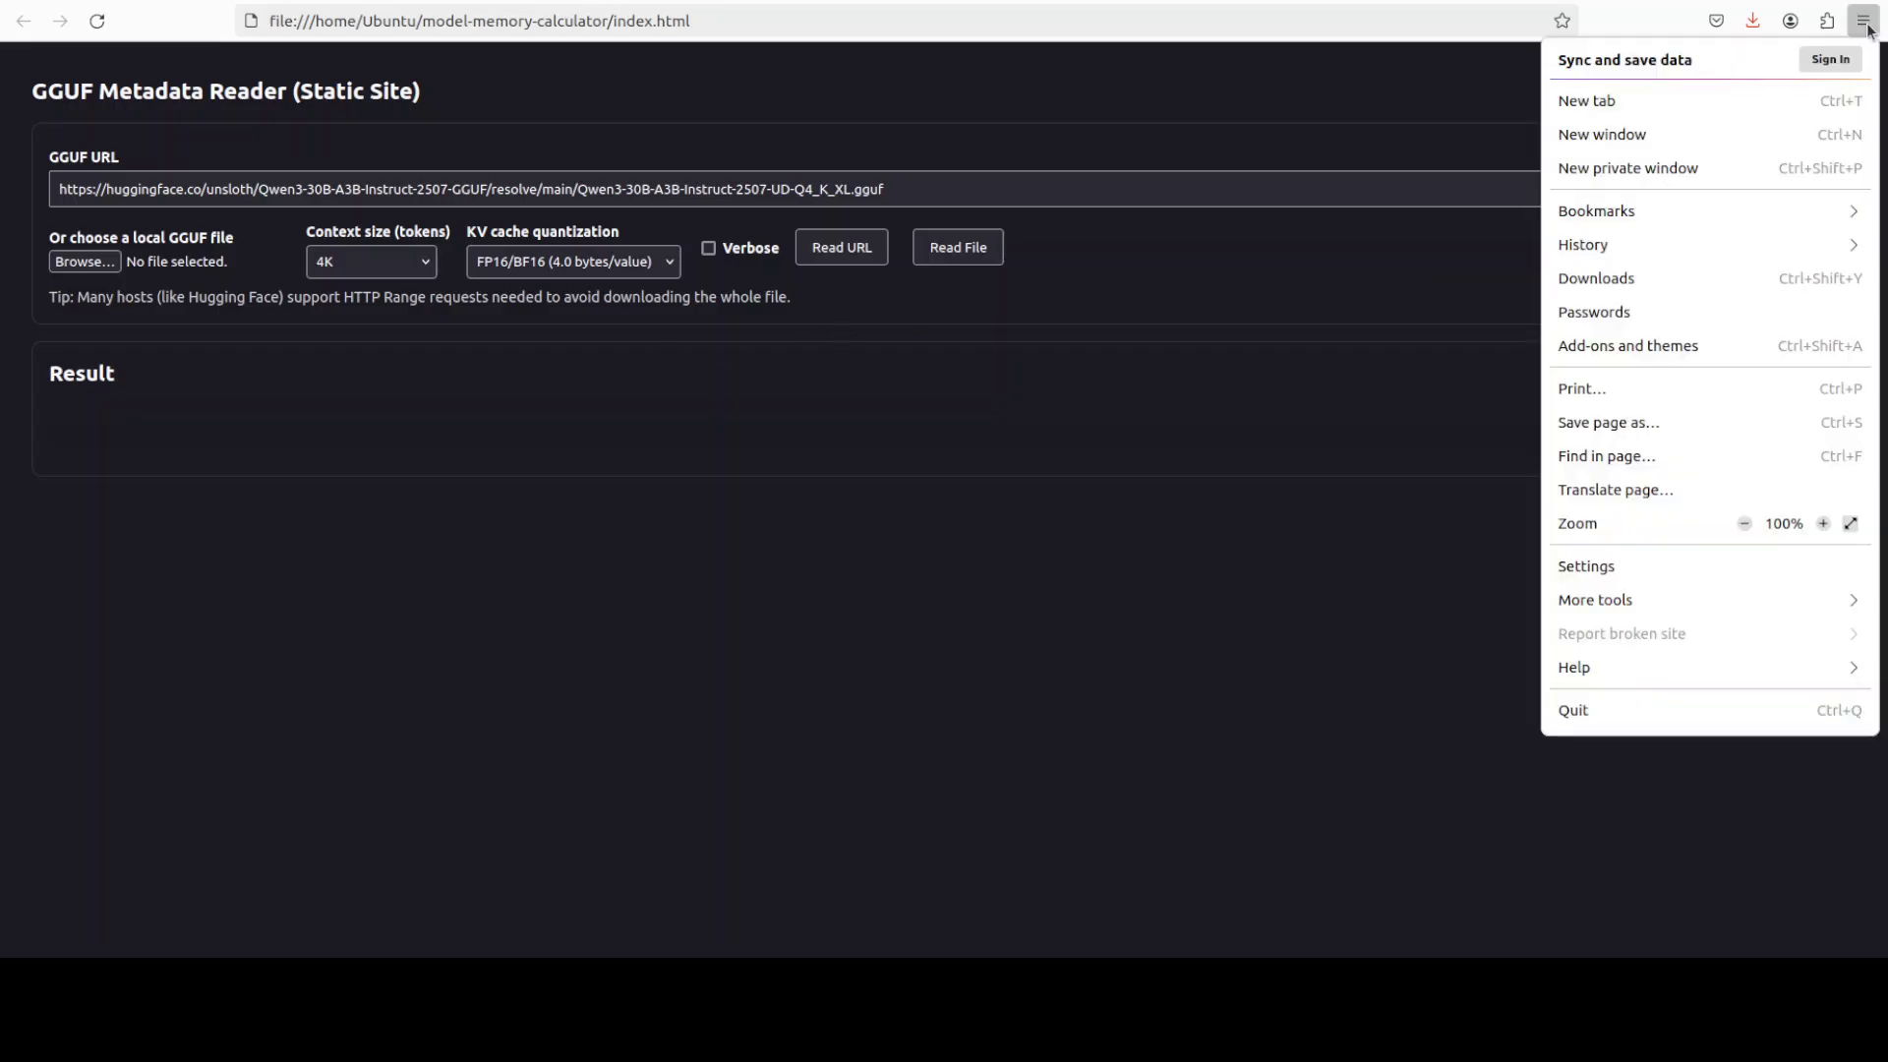
click(1823, 523)
click(1822, 523)
click(1823, 523)
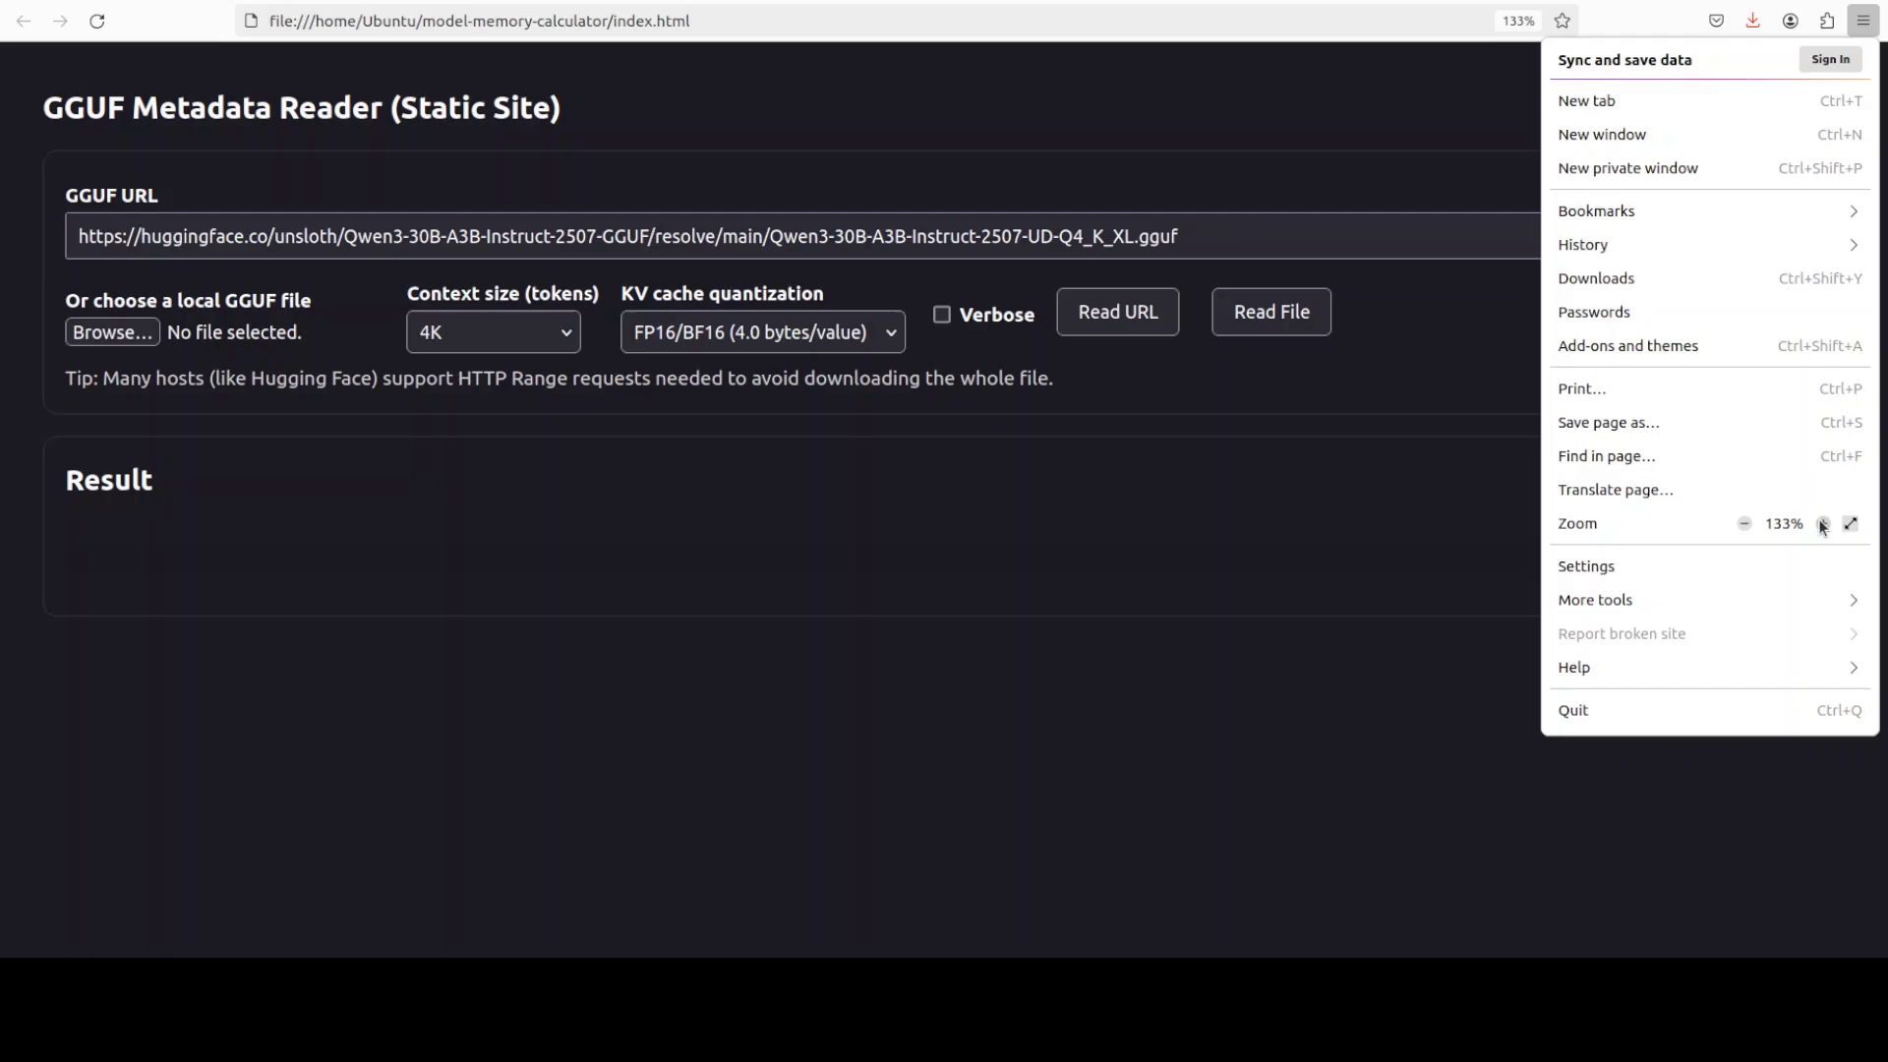
click(1823, 523)
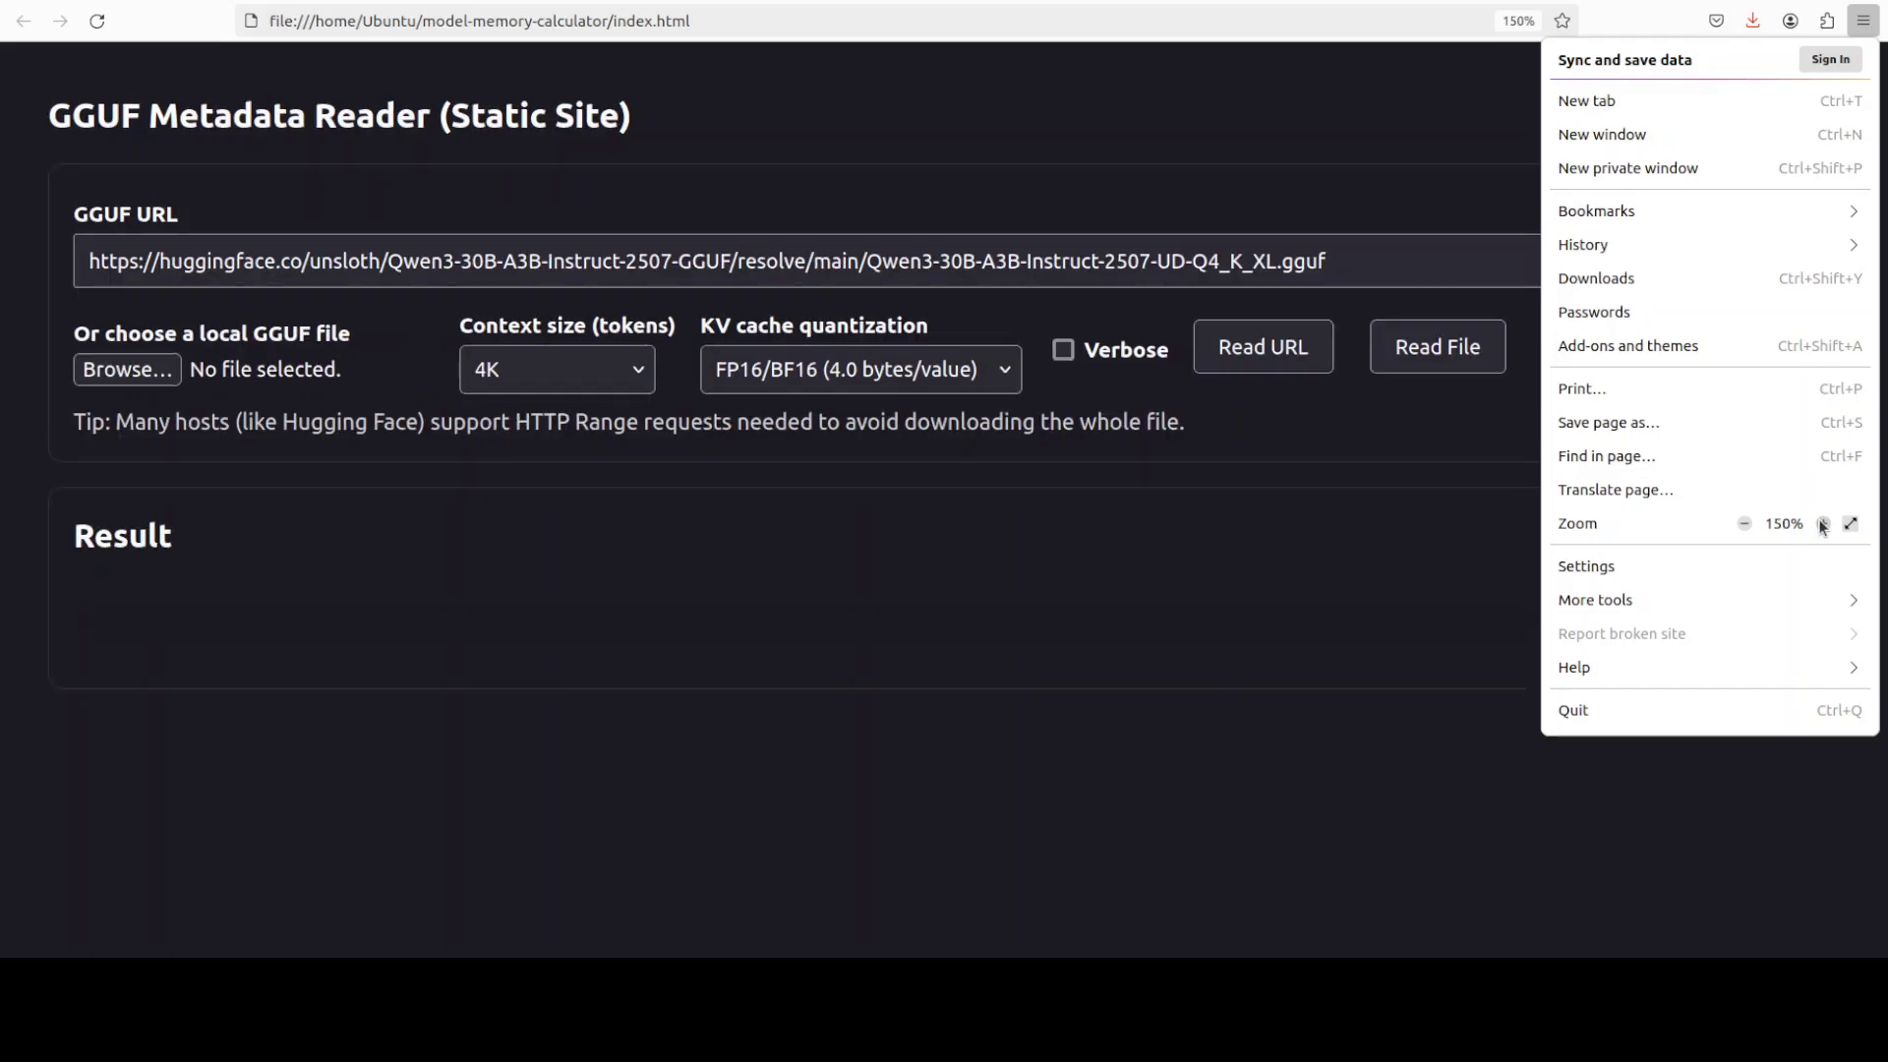
click(976, 660)
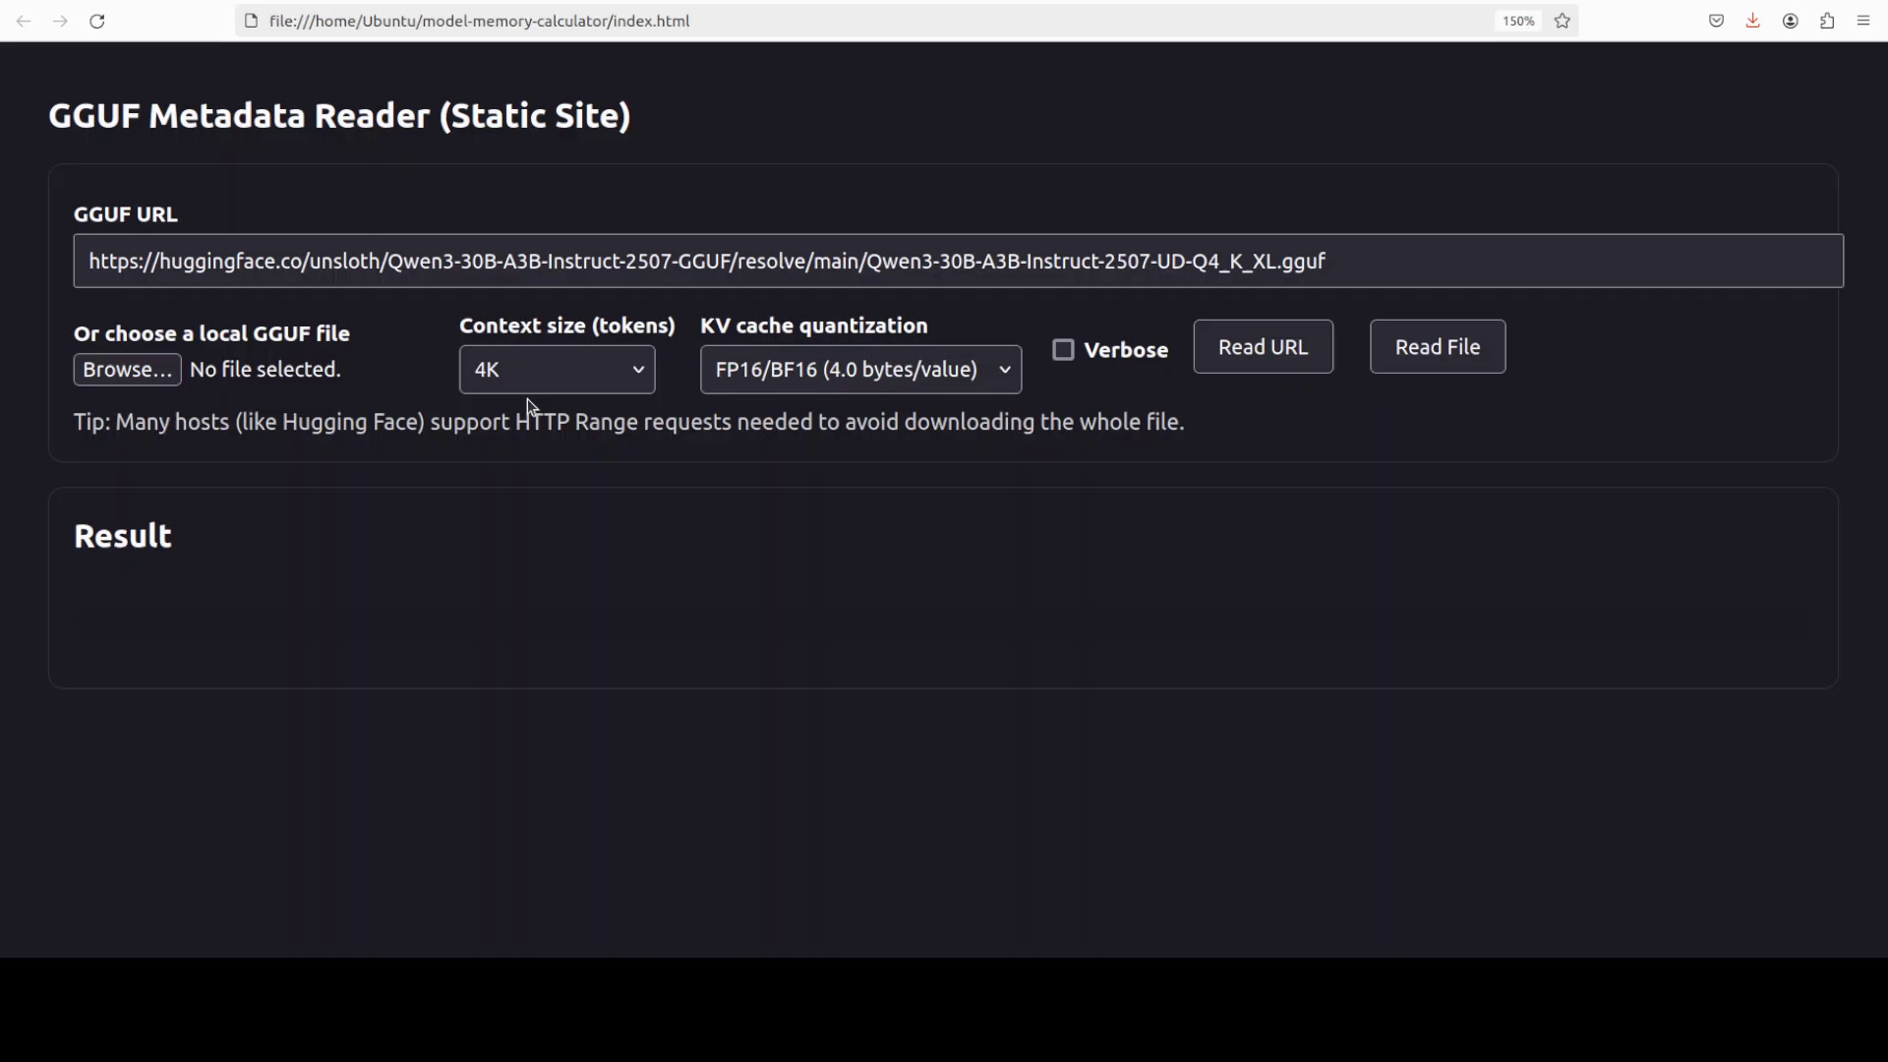
Keep the 4K context size and read the prefilled Qwen3-30B-A3B GGUF URL.
click(640, 377)
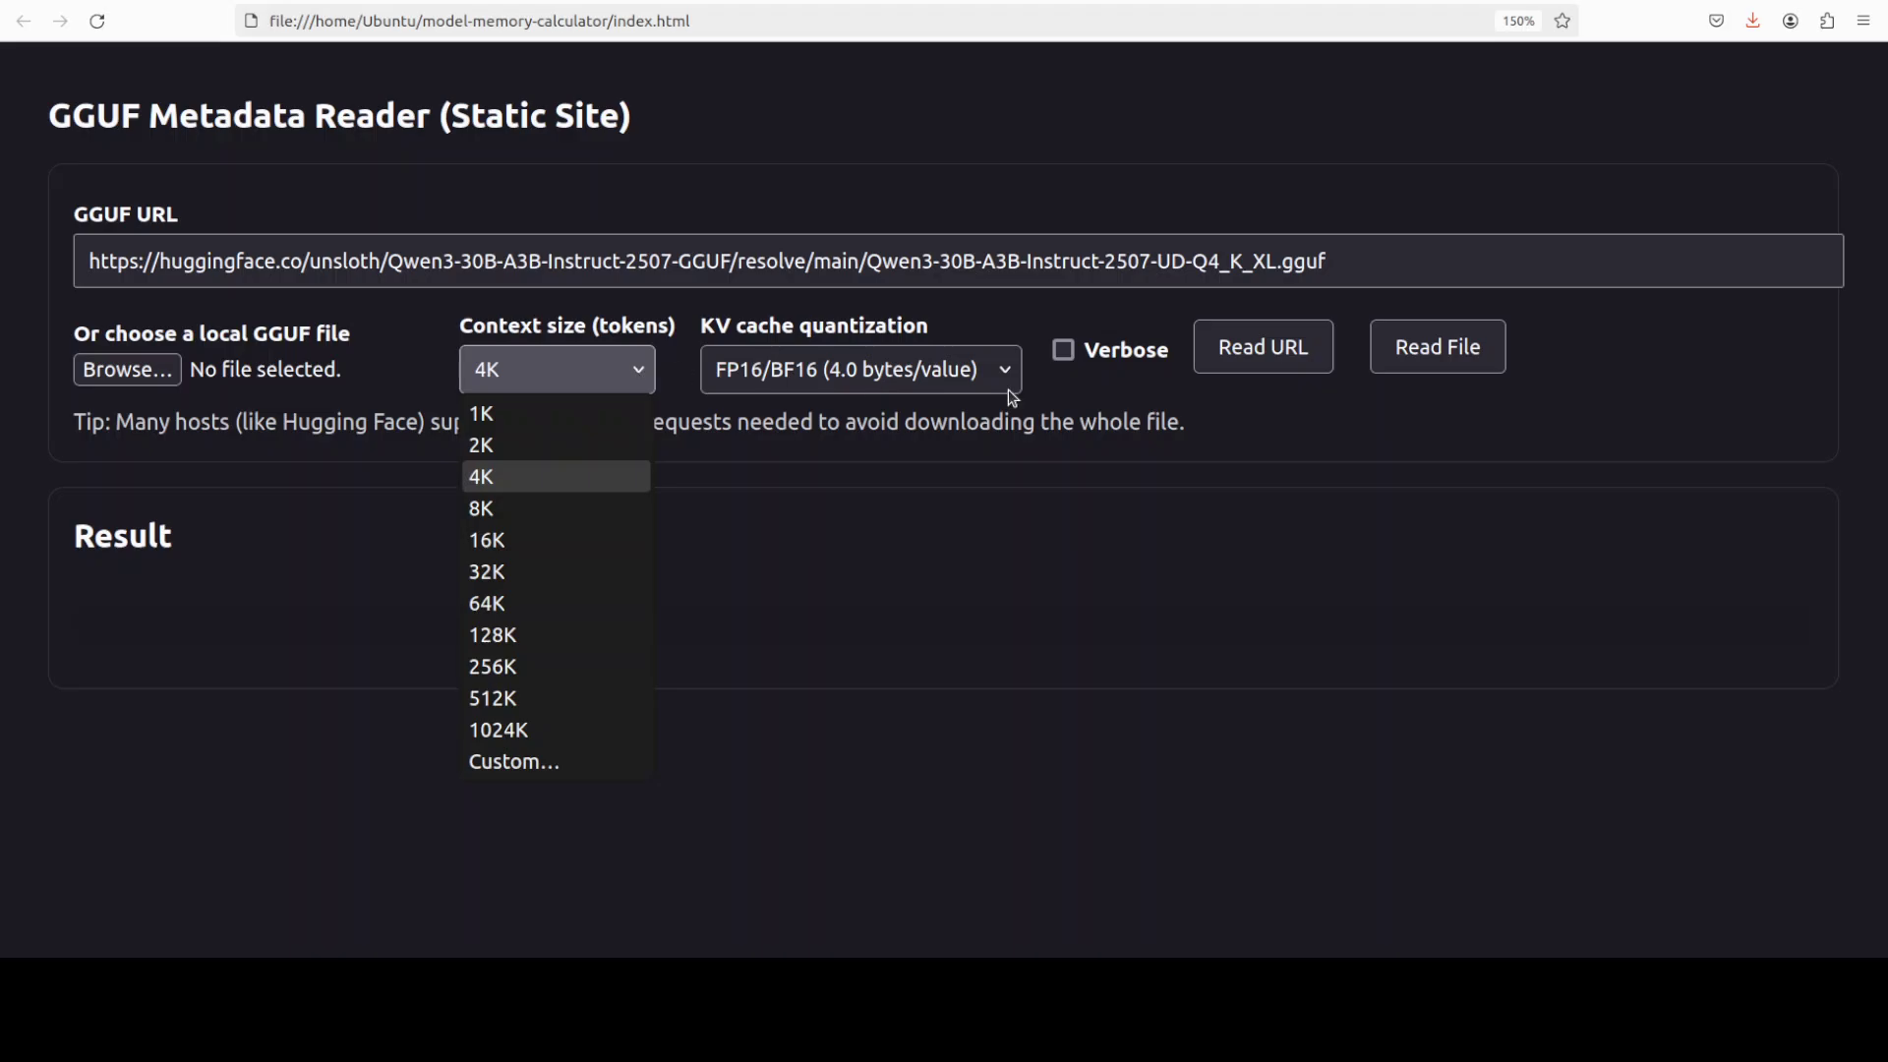
click(1665, 414)
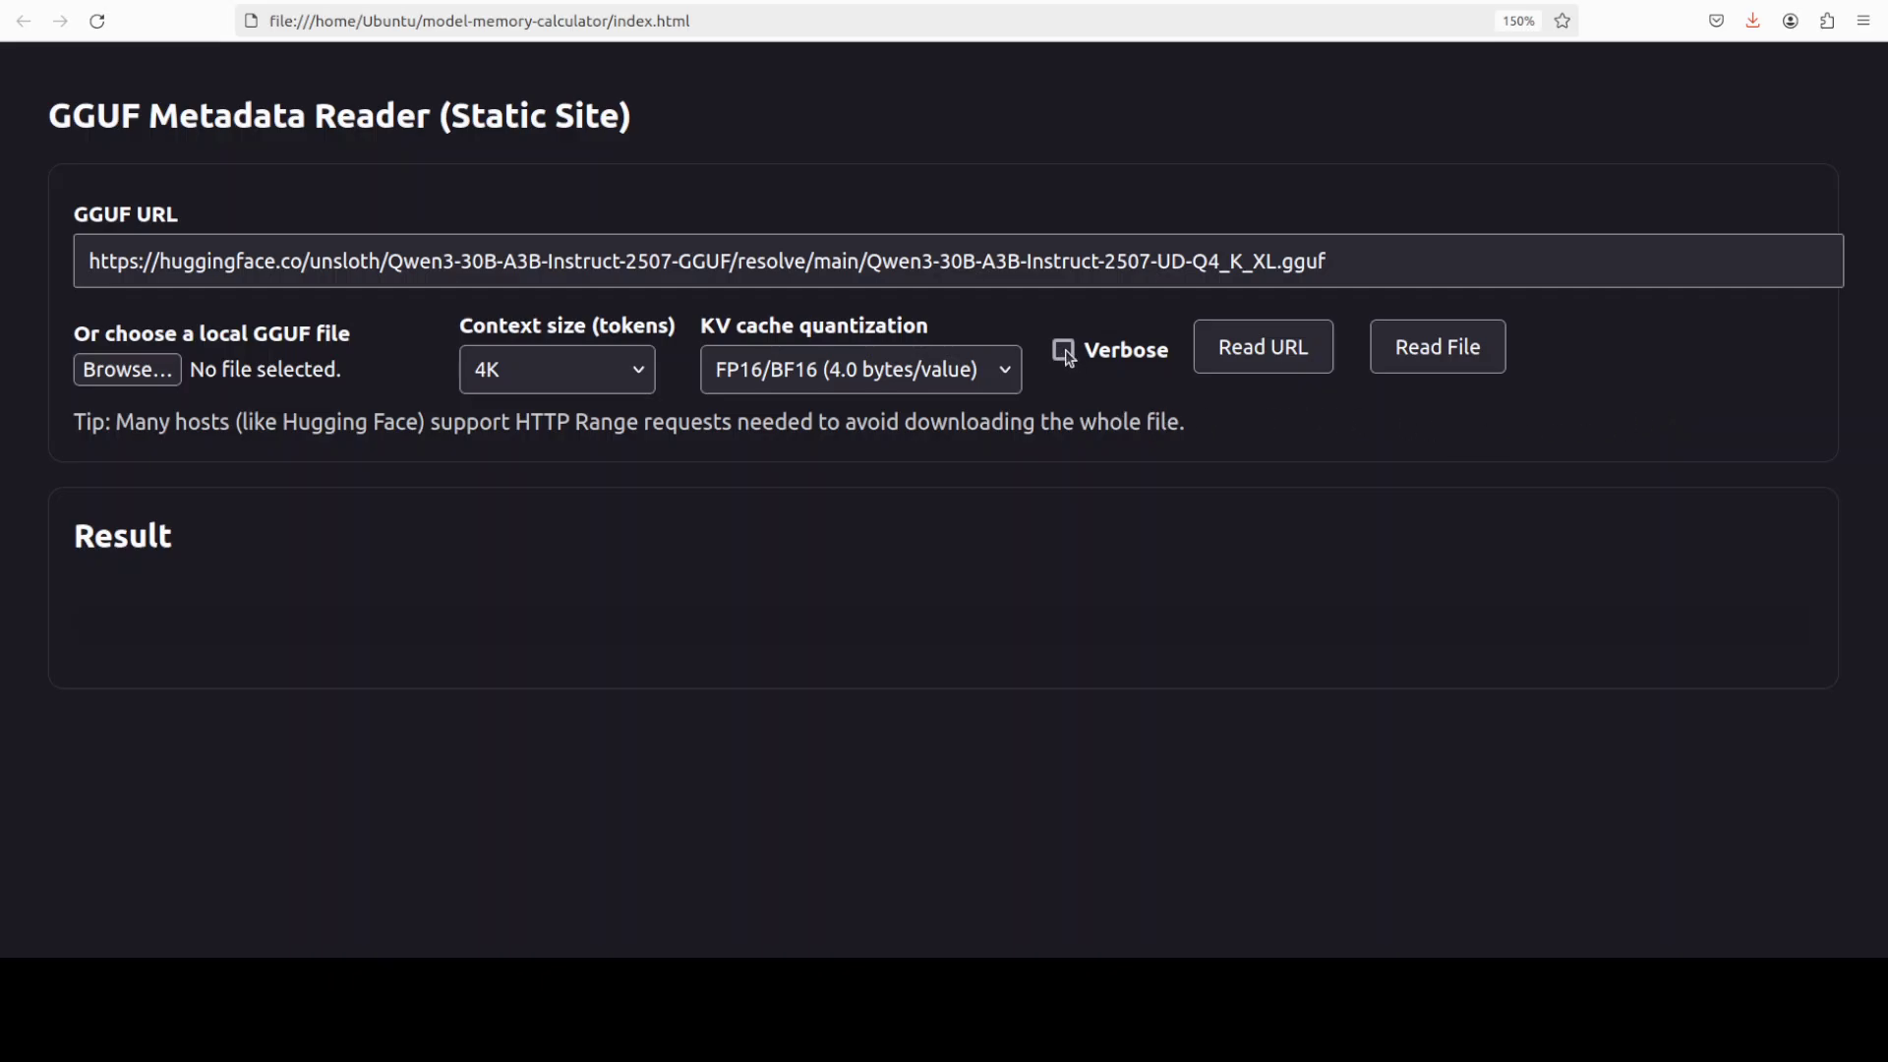
click(1247, 356)
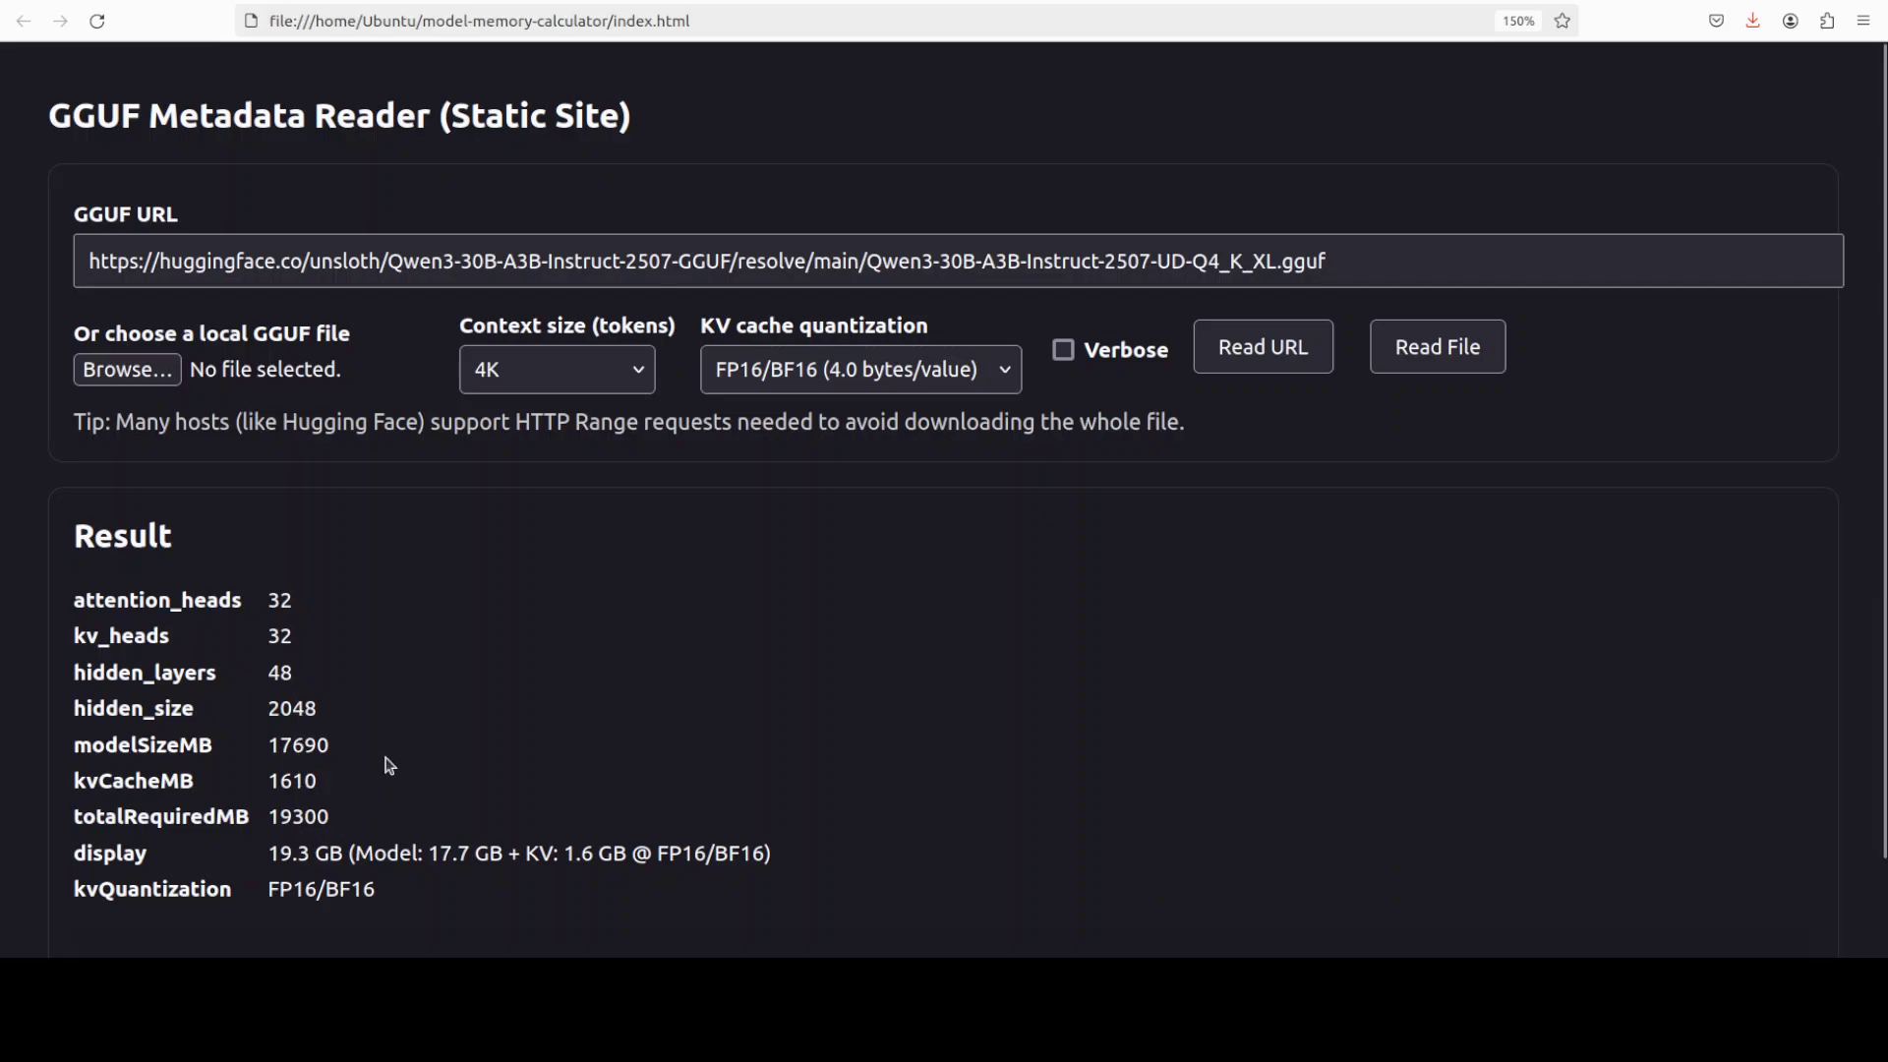
Scroll down to the Result panel showing 19.3 GB total, 17.7 GB model, 1.6 GB KV.
scroll(390, 758, down, 1)
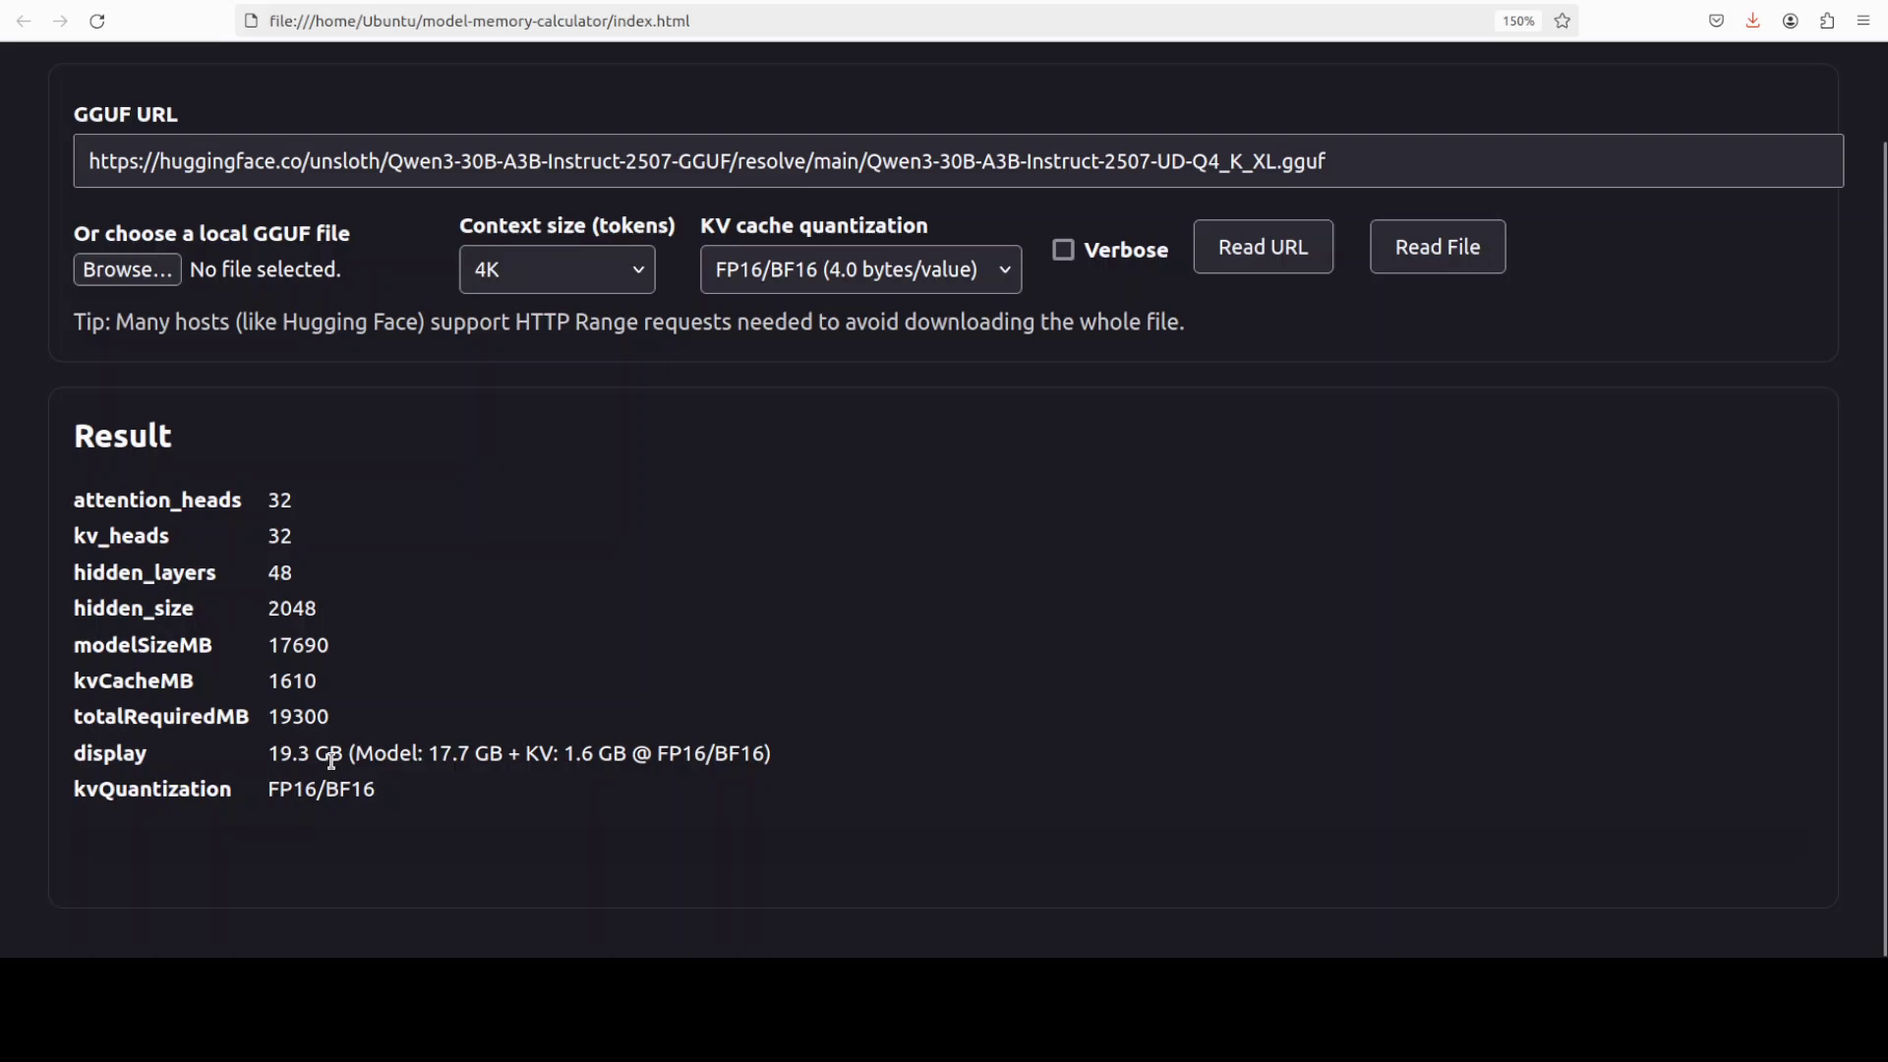
drag(329, 753, 685, 754)
Load Qwen3-8B-Q8_0.gguf from Home > mymodel and read its metadata.
click(99, 272)
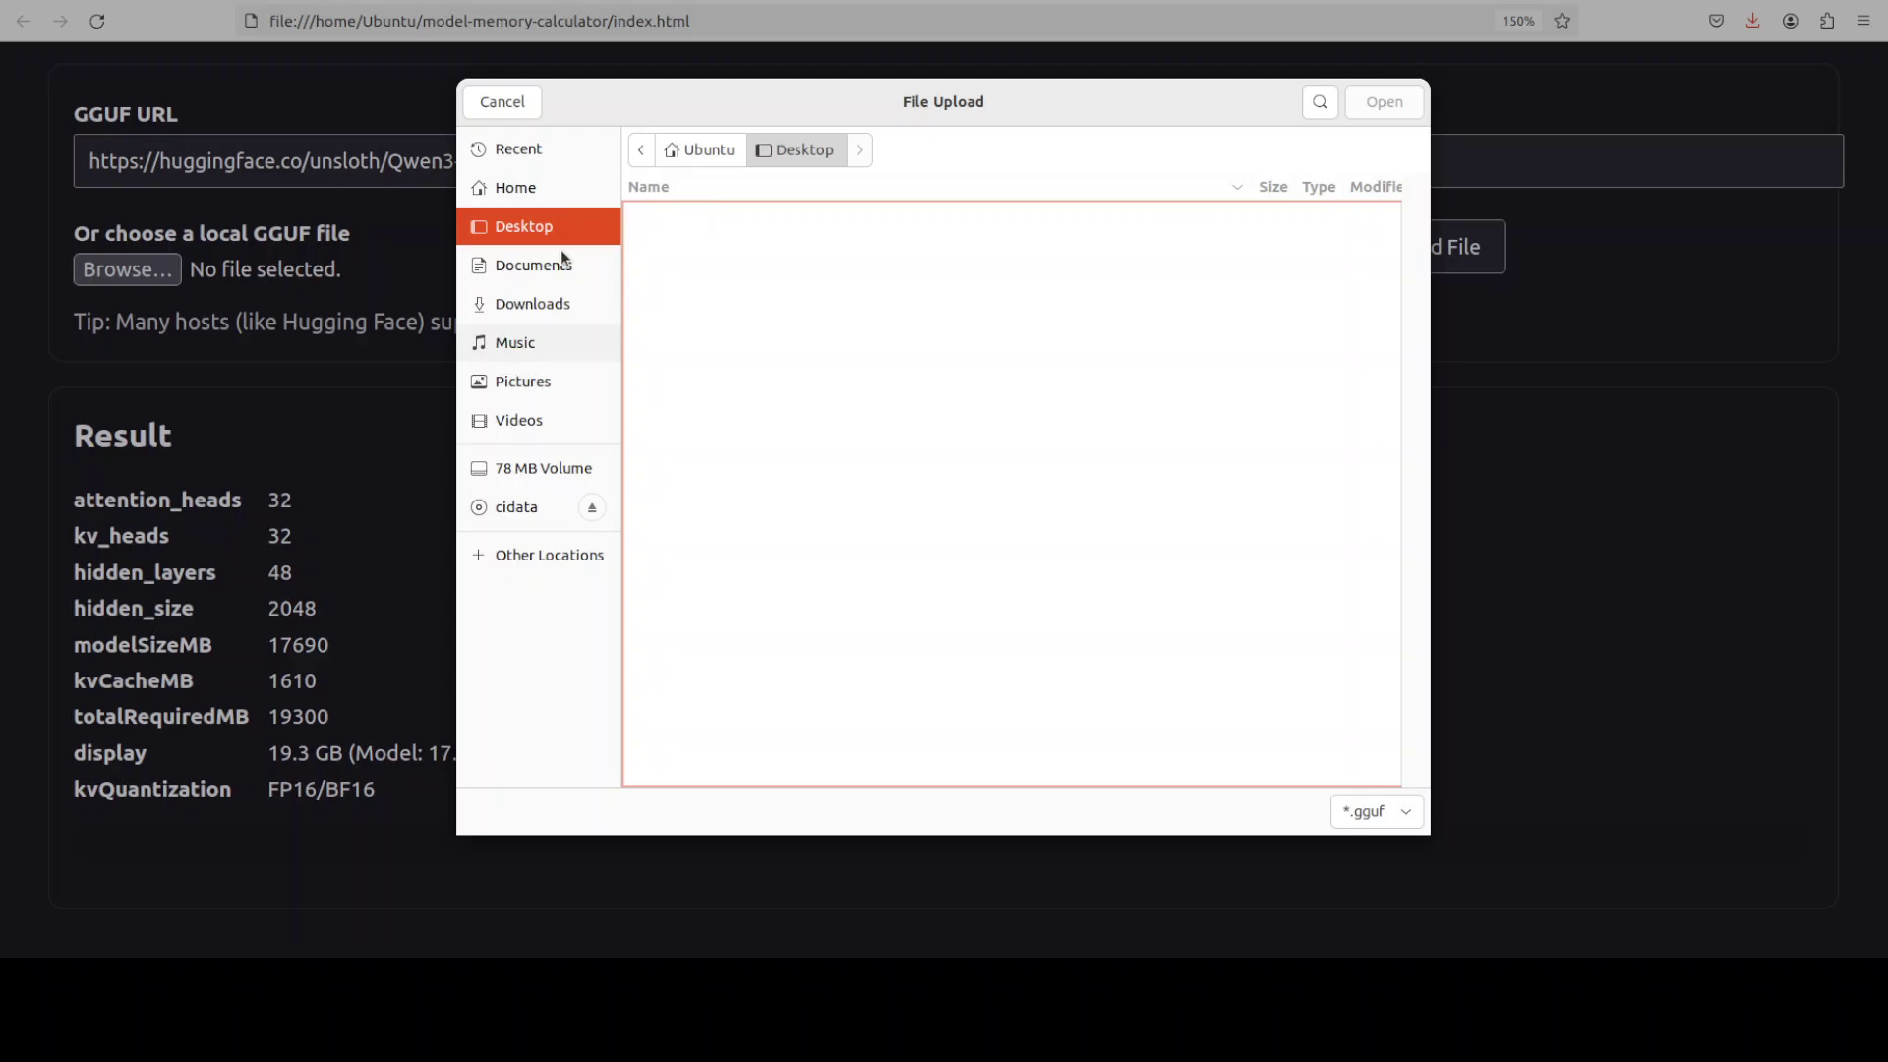
click(523, 186)
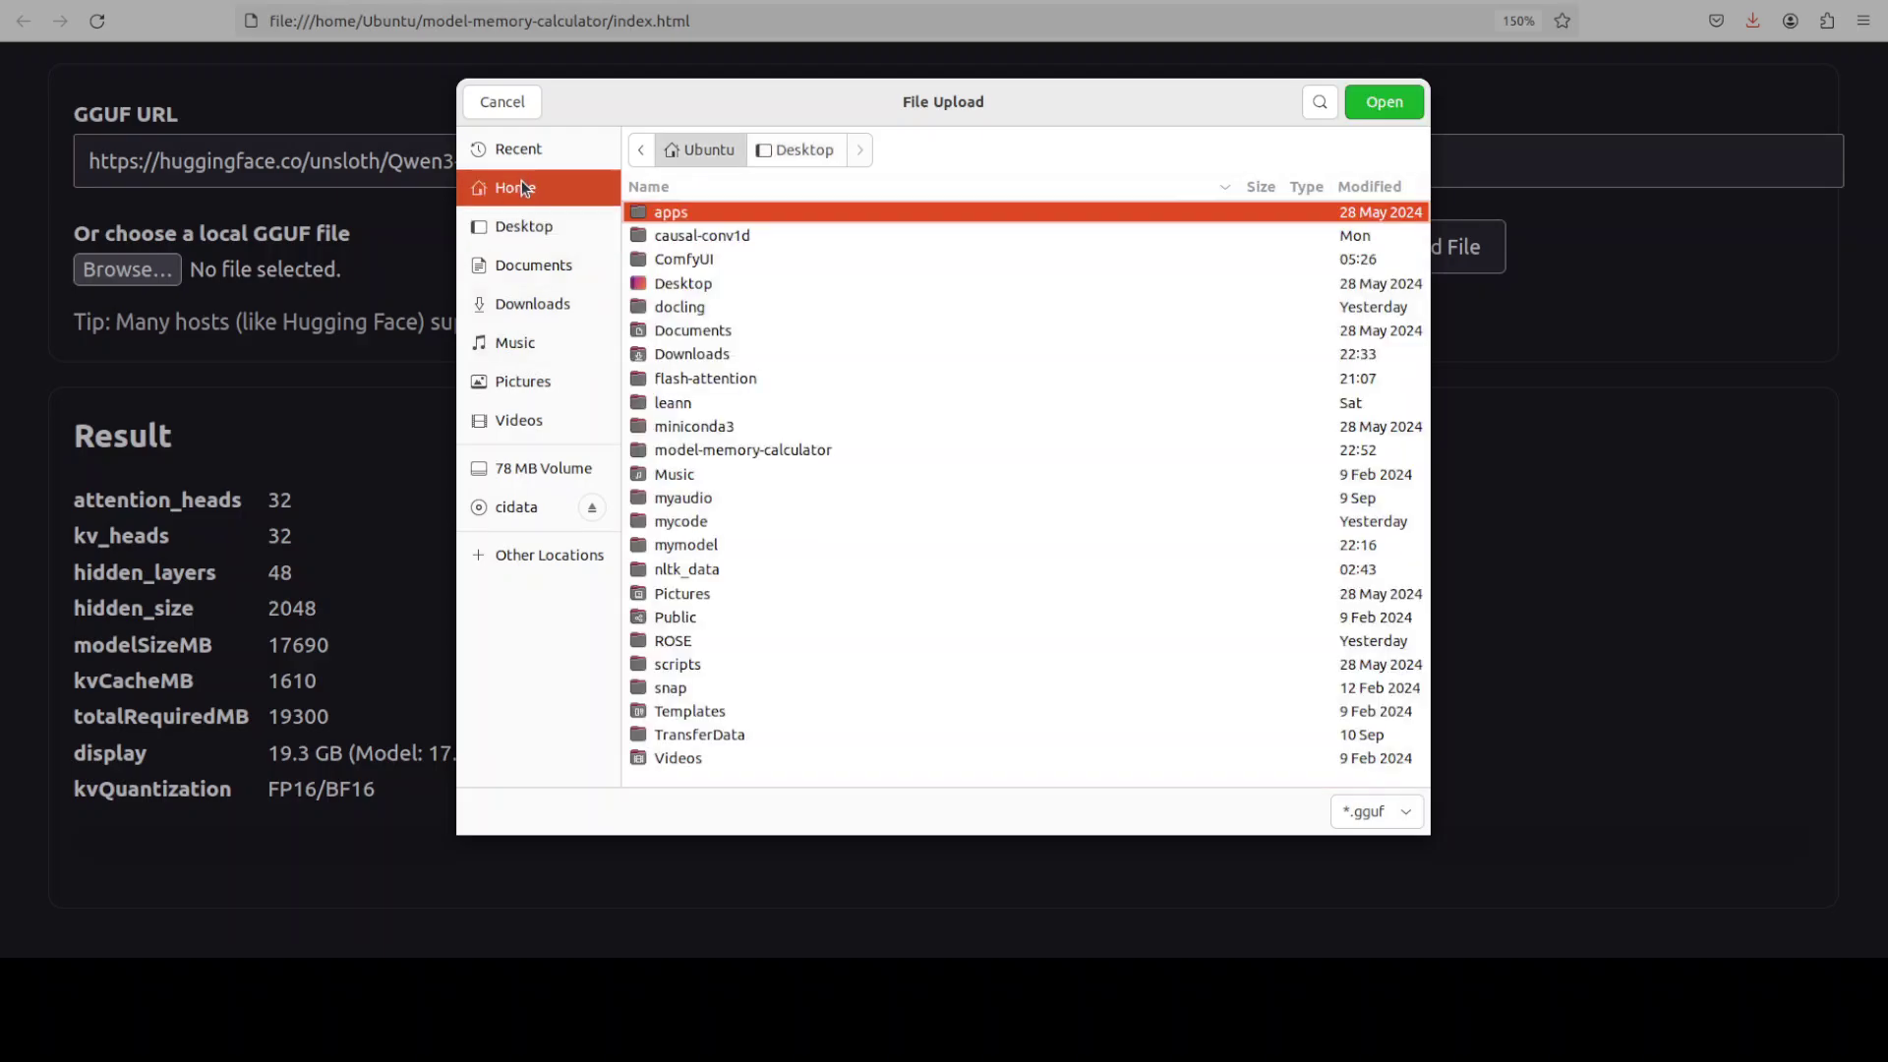
double_click(693, 544)
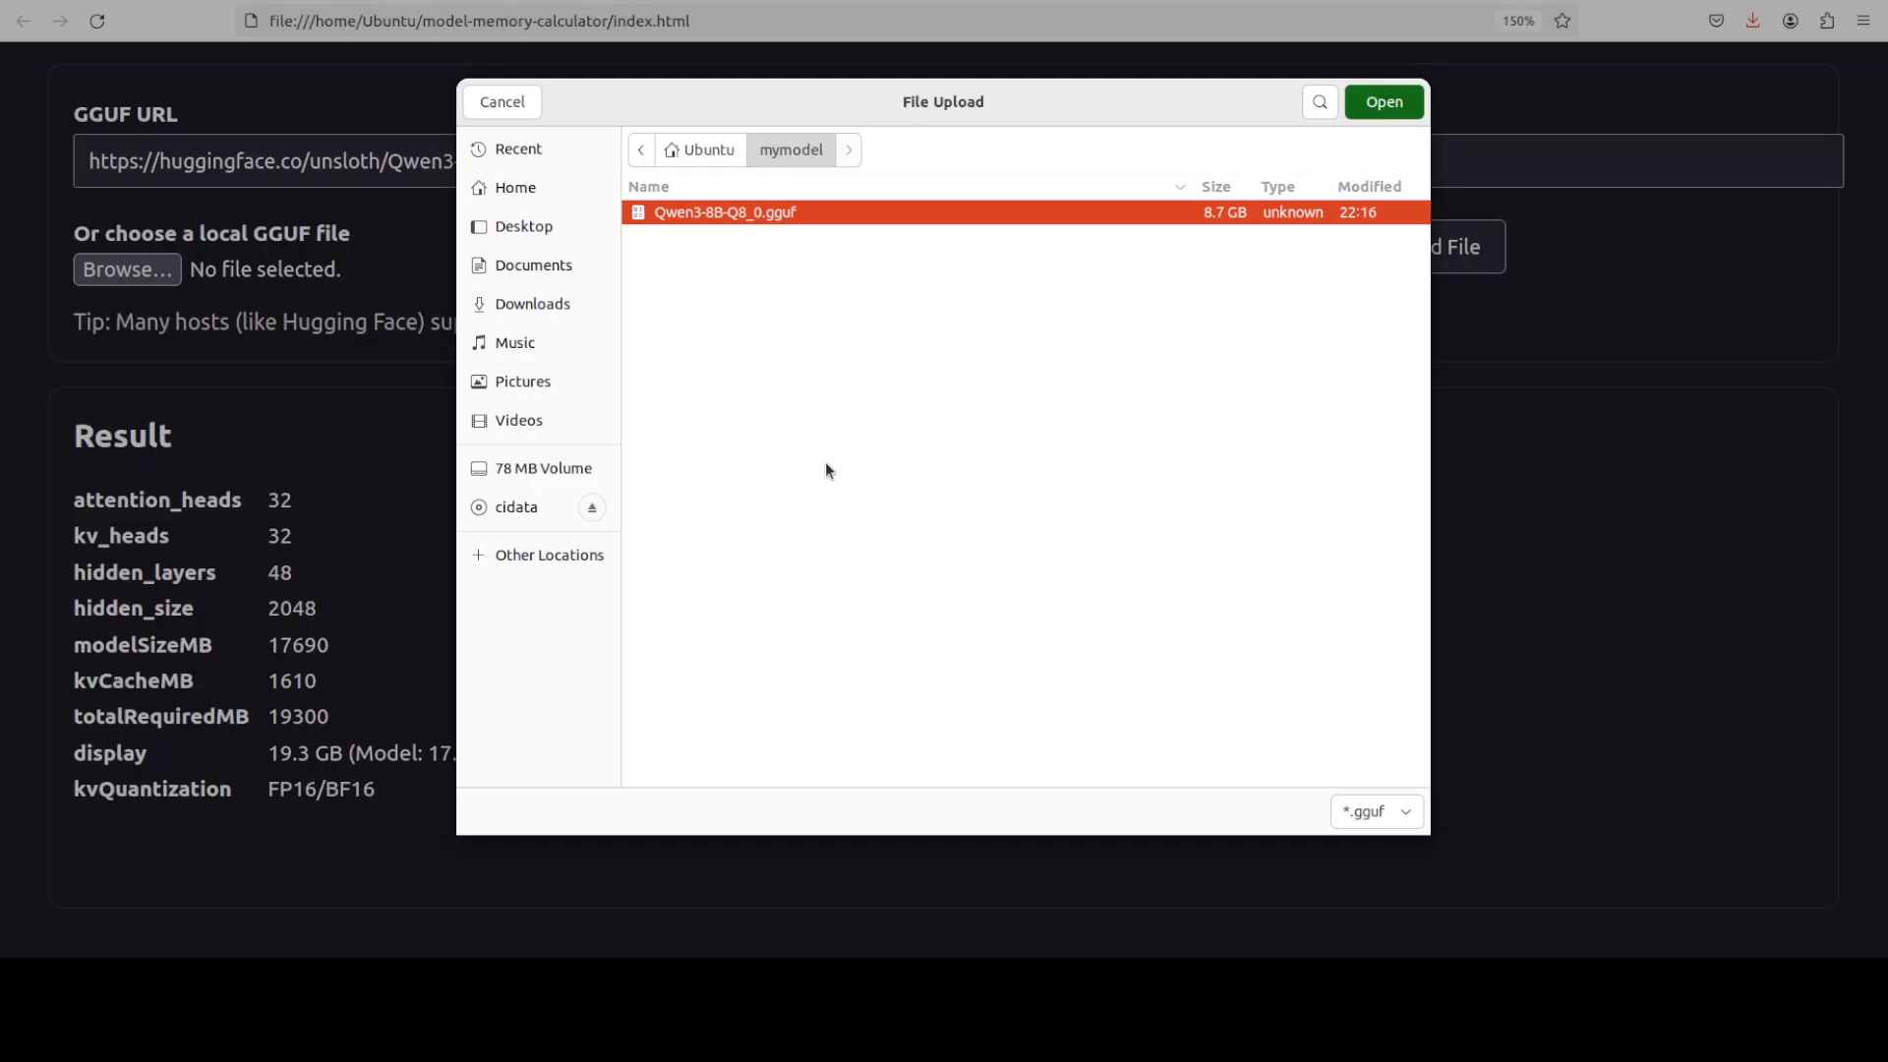
key(Return)
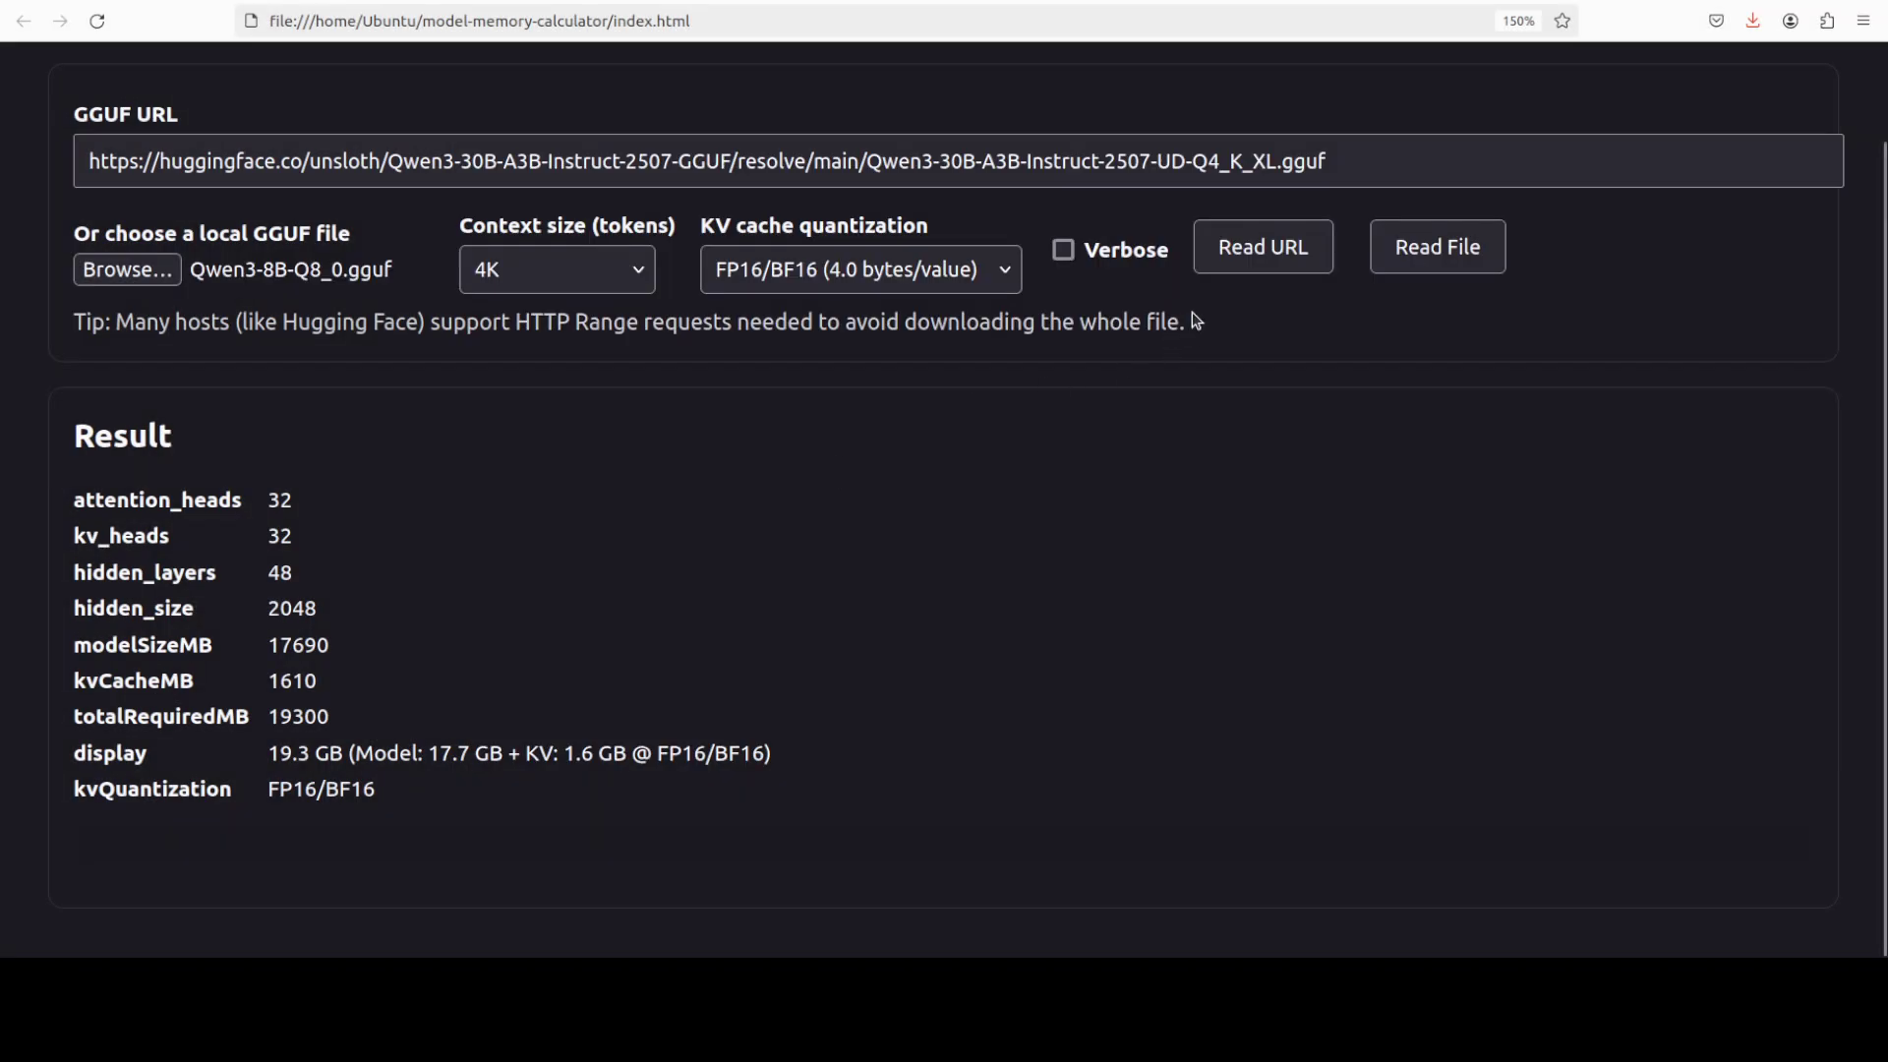
click(1409, 255)
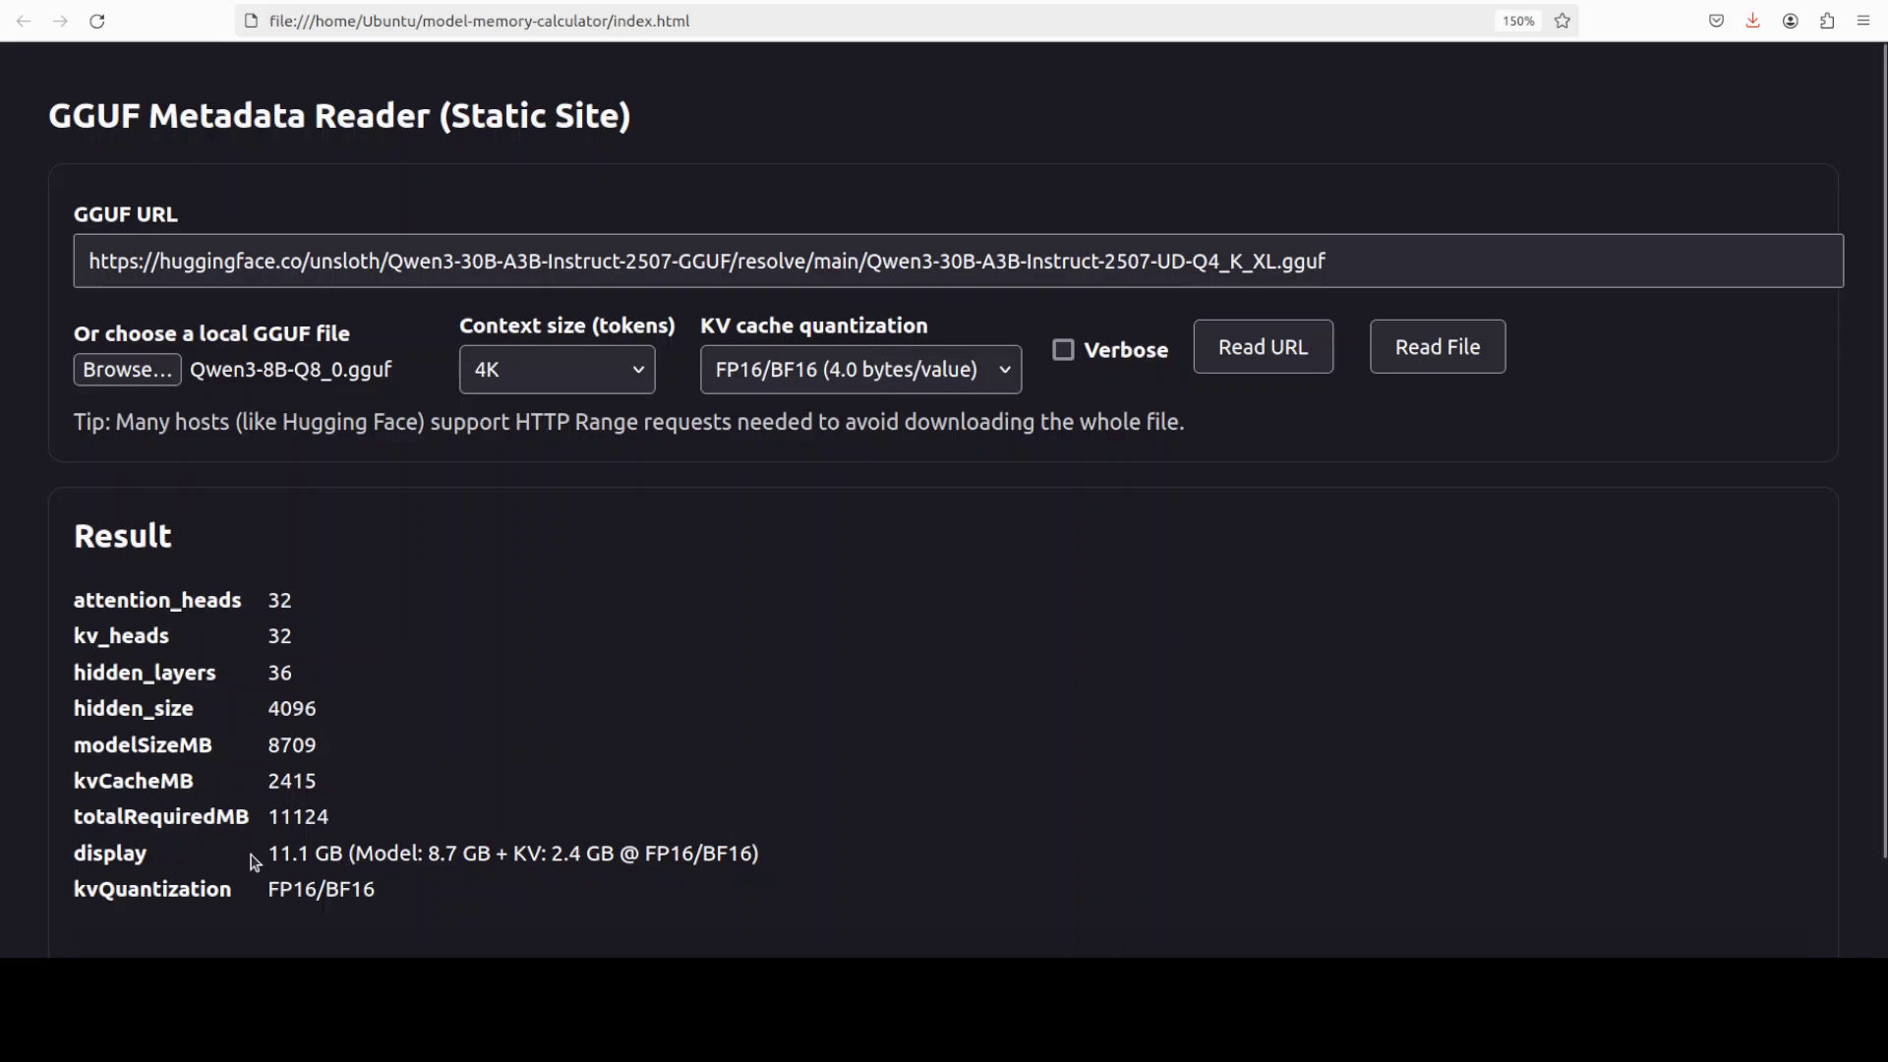
Highlight the 11.1 GB total estimate and scroll through the results below.
drag(279, 853, 329, 853)
scroll(910, 616, down, 1)
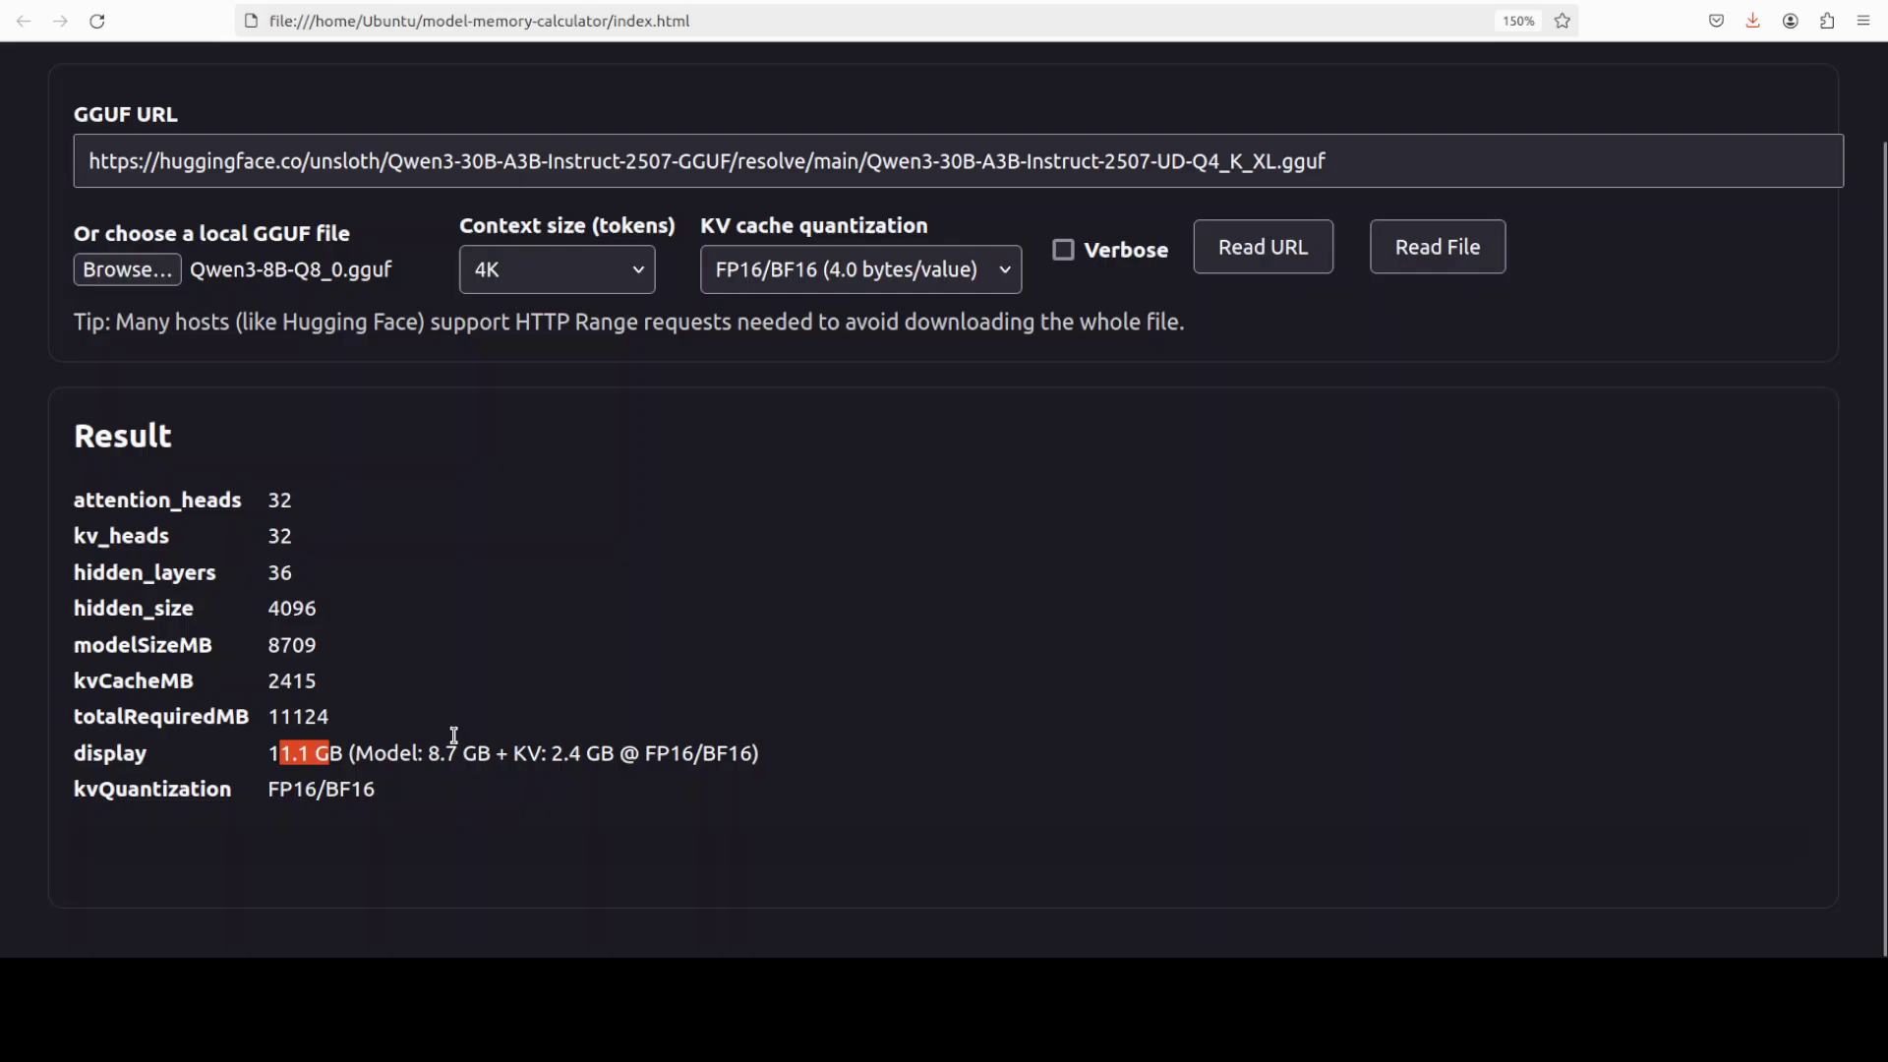
click(509, 640)
Switch to 1K context and INT8 KV cache, re-read the file, and highlight the 9.0 GB total.
click(635, 282)
click(587, 320)
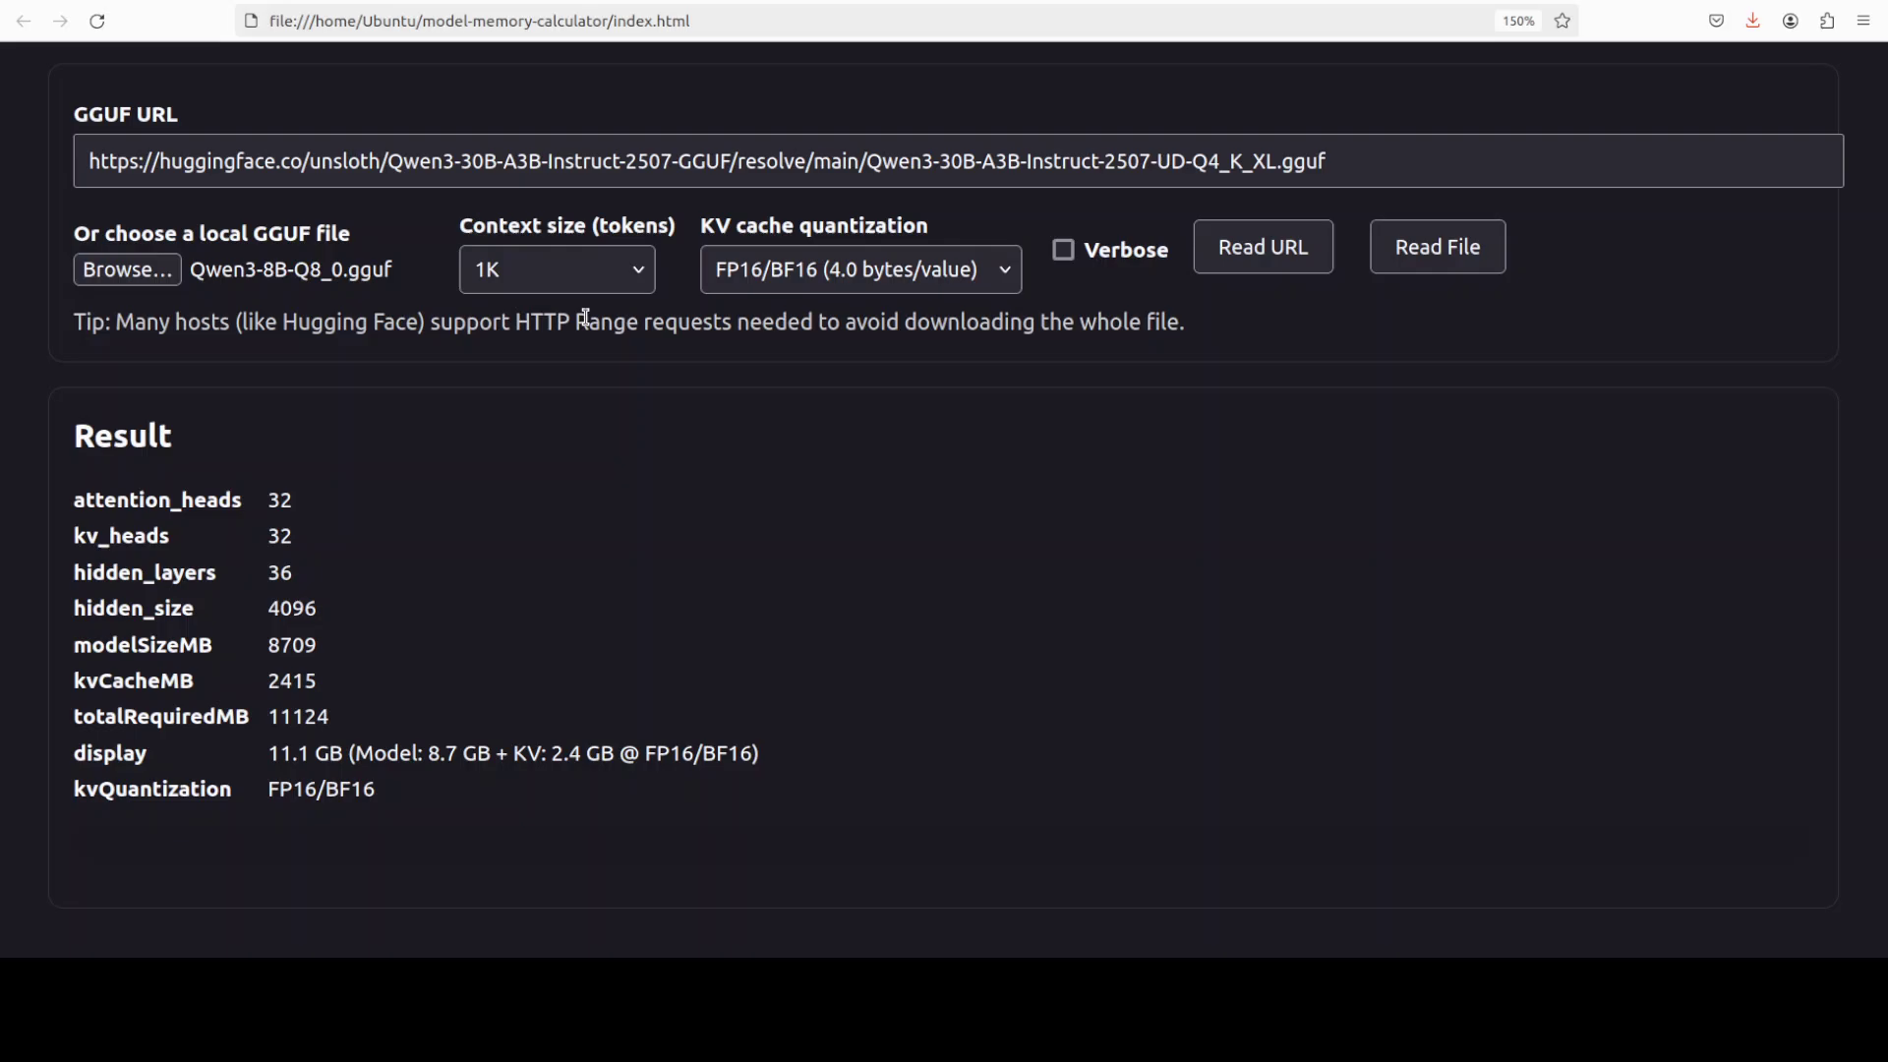
click(843, 282)
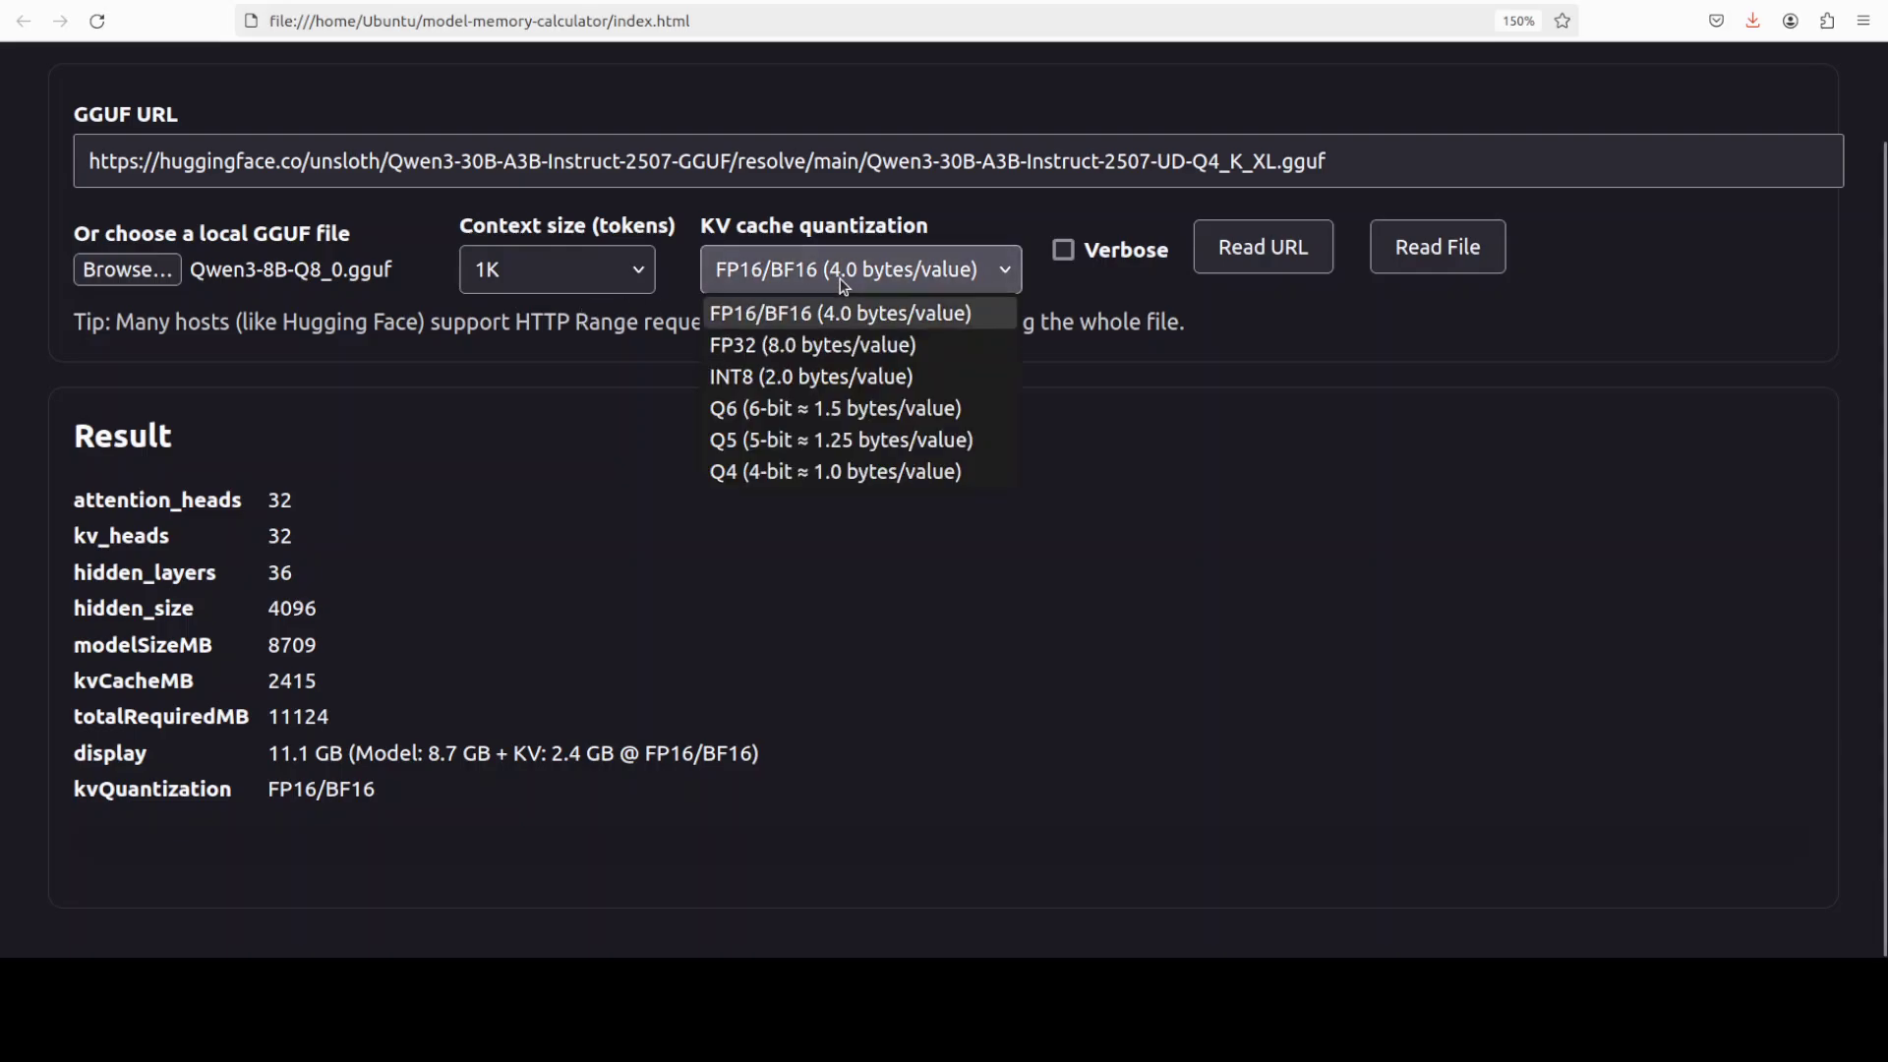
click(774, 376)
click(1414, 248)
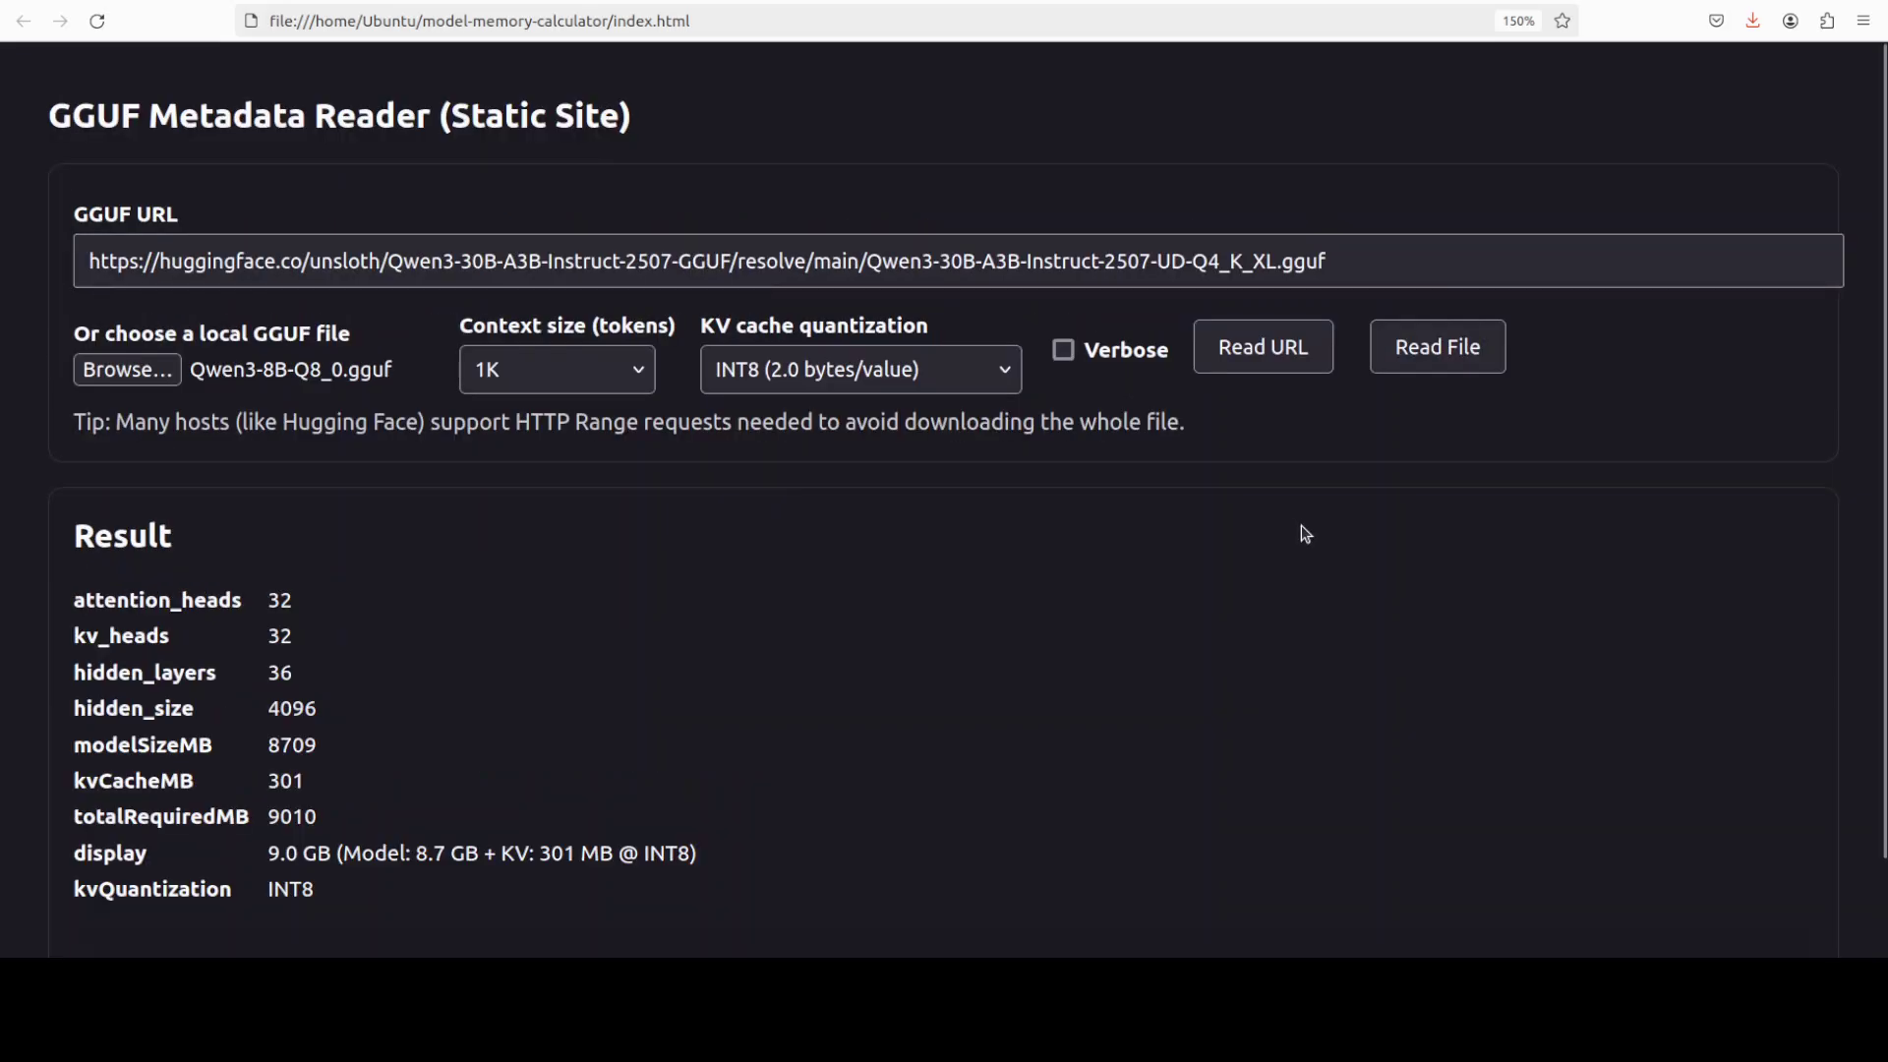
drag(267, 854, 539, 853)
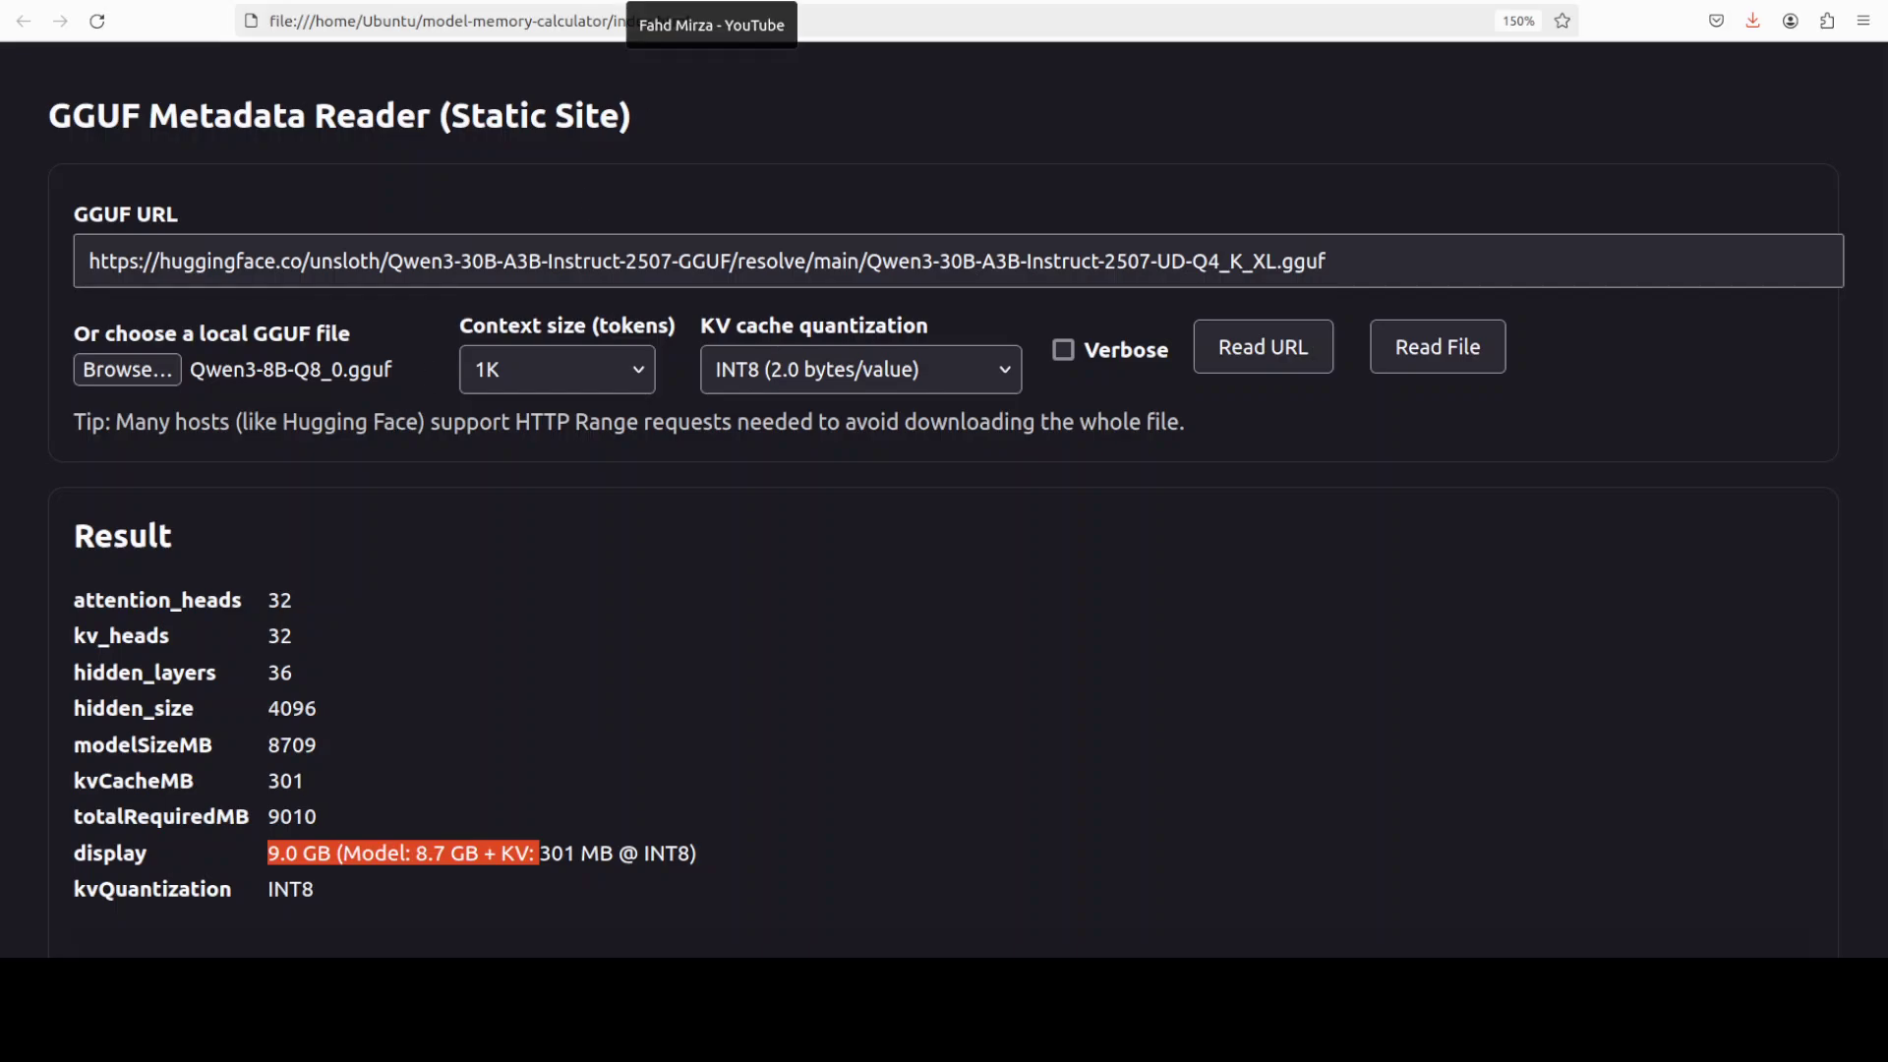
Switch to the YouTube tab showing the AI cloud engineering channel's home page.
click(621, 2)
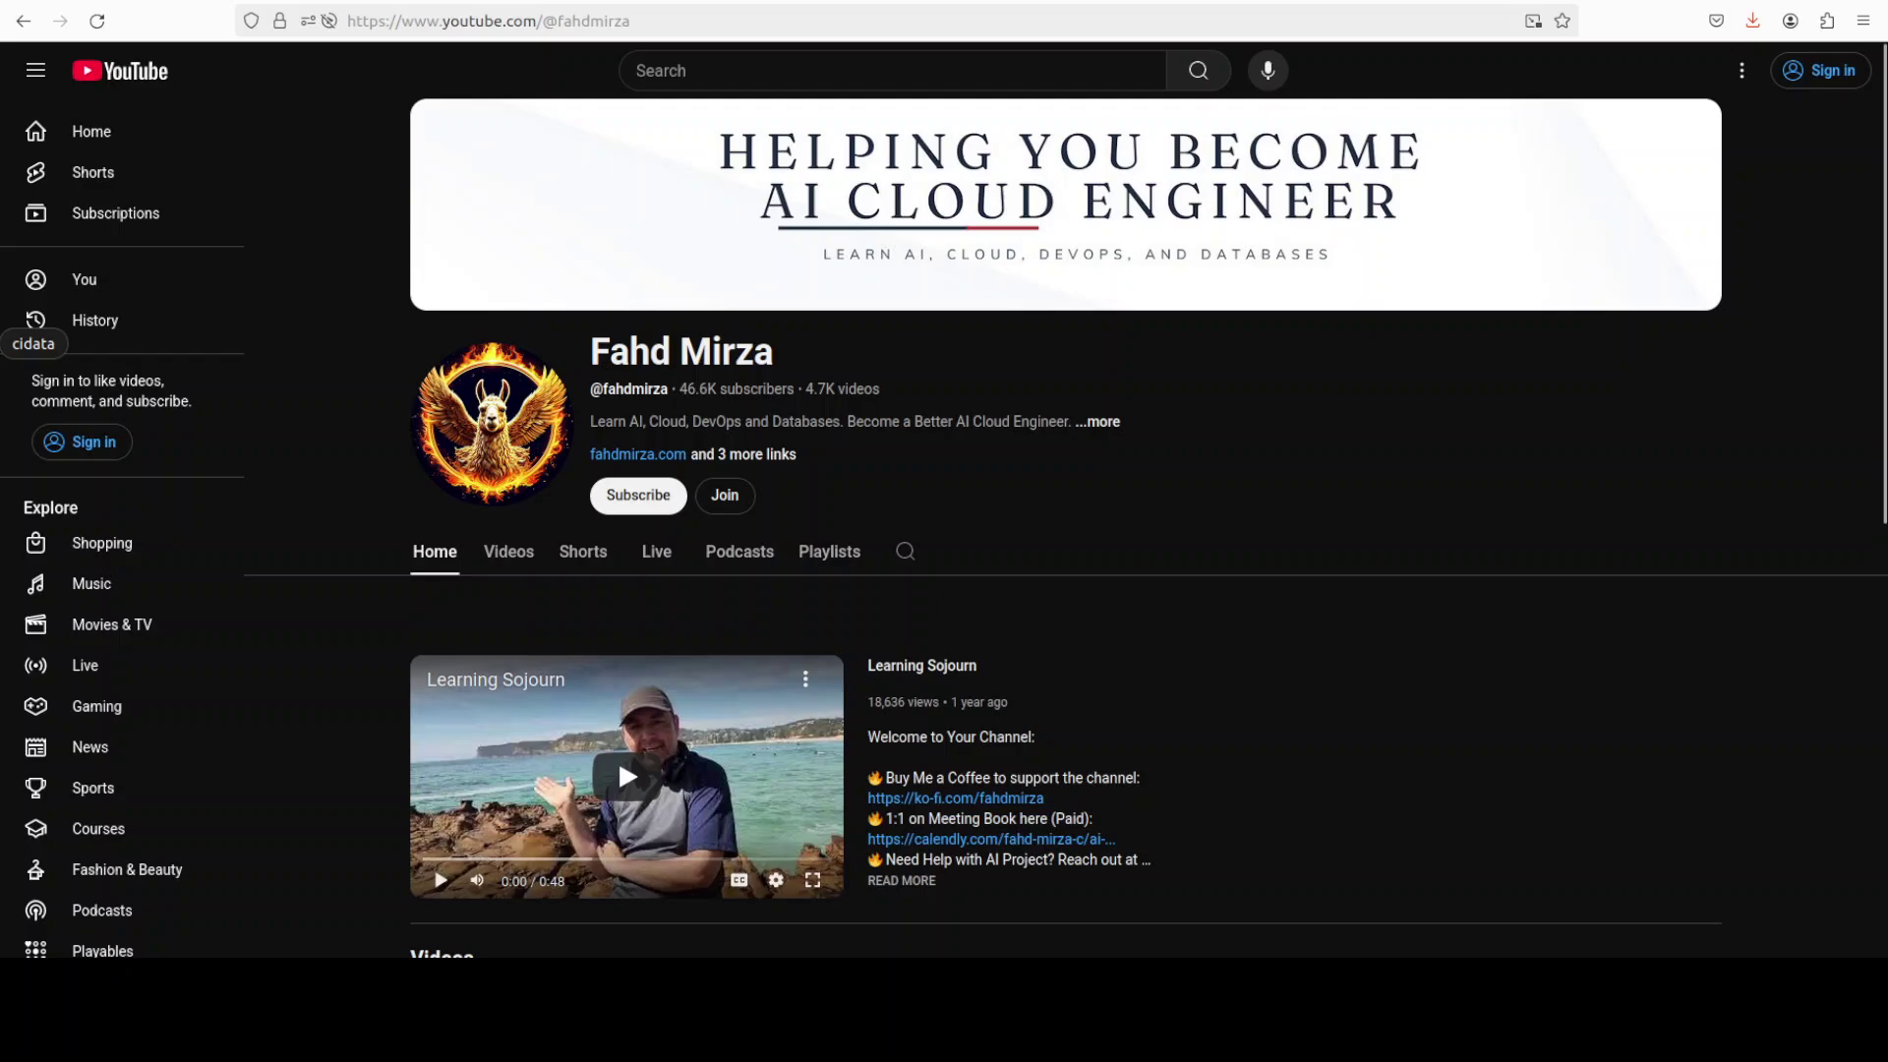